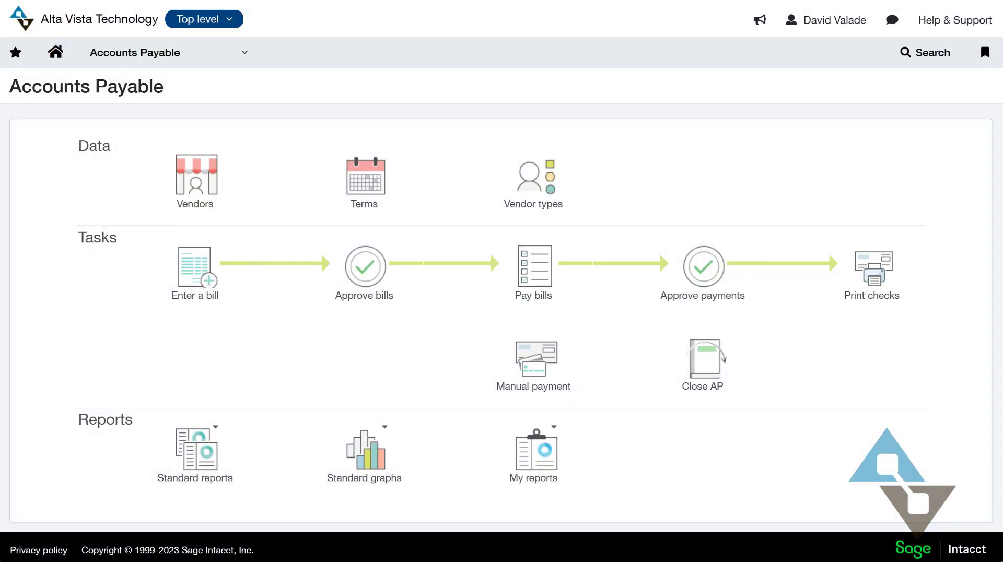
Step: Open the Accounts Payable bills list and start a bill upload
{"action": "left_click", "coordinate": [191, 56]}
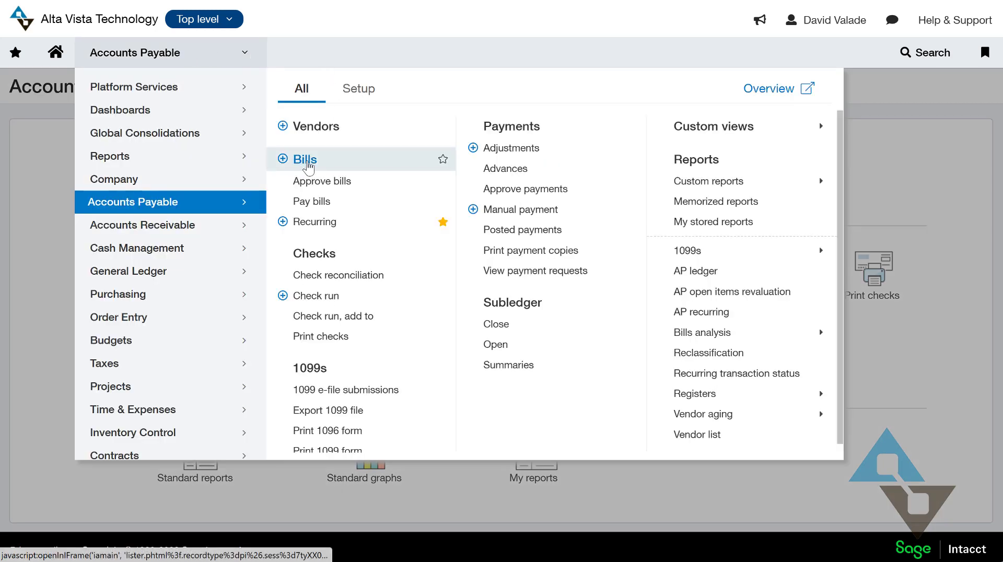
{"action": "left_click", "coordinate": [309, 166]}
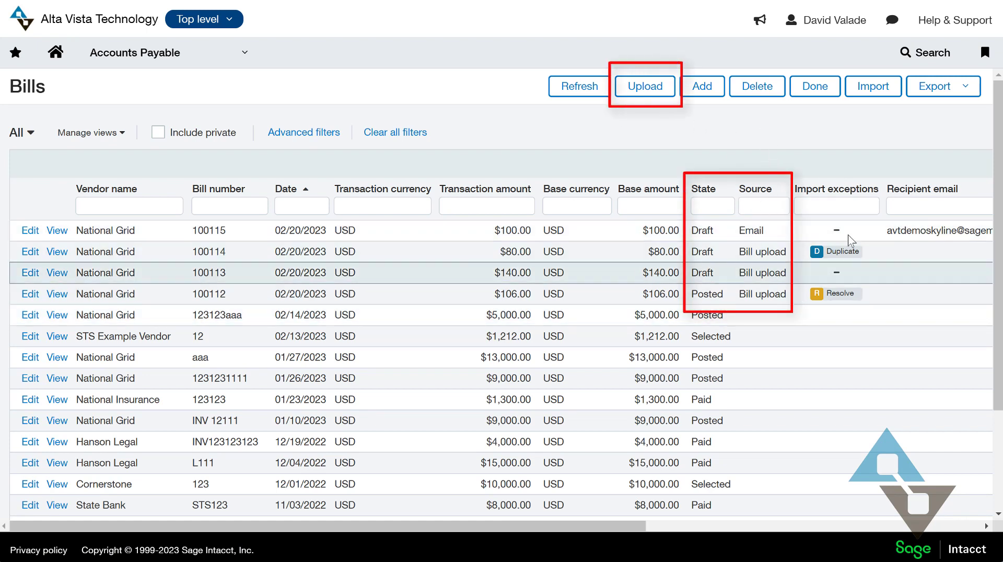
{"action": "left_click", "coordinate": [643, 94]}
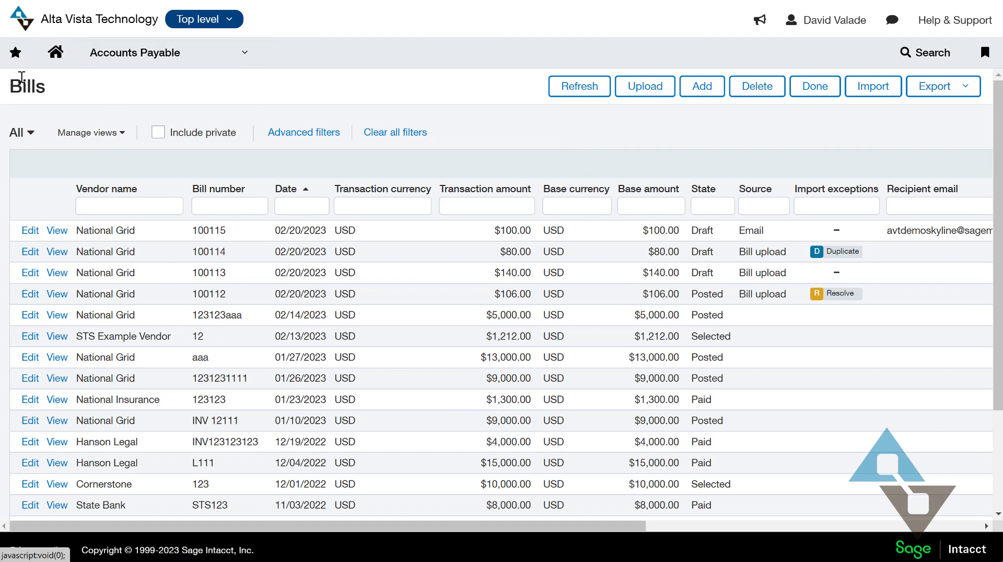
{"action": "left_click", "coordinate": [645, 86]}
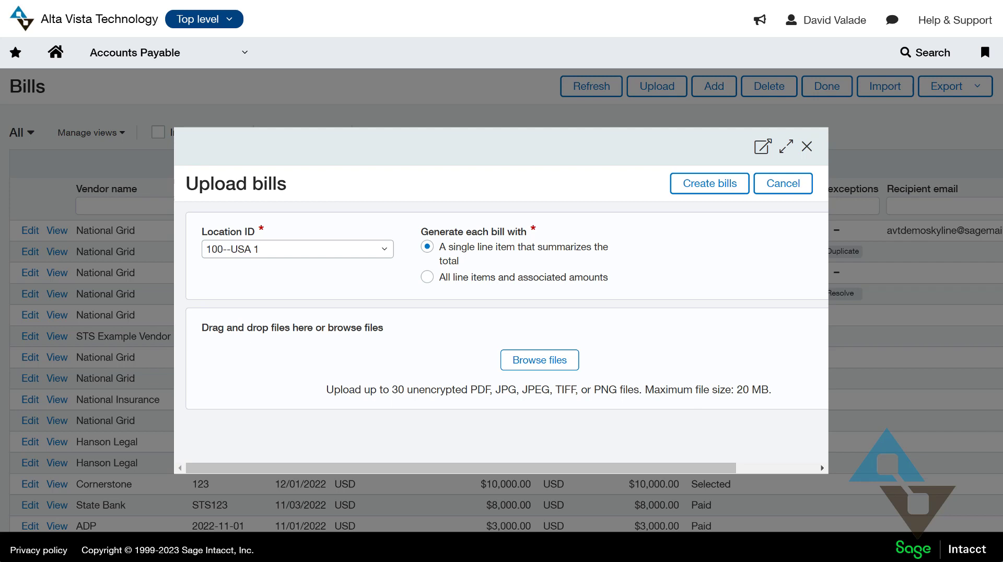
Step: Upload National Grid Invoice 100116.pdf and create its bill with all line items and associated amounts
{"action": "left_click_drag", "start_coordinate": [1002, 324], "coordinate": [487, 320]}
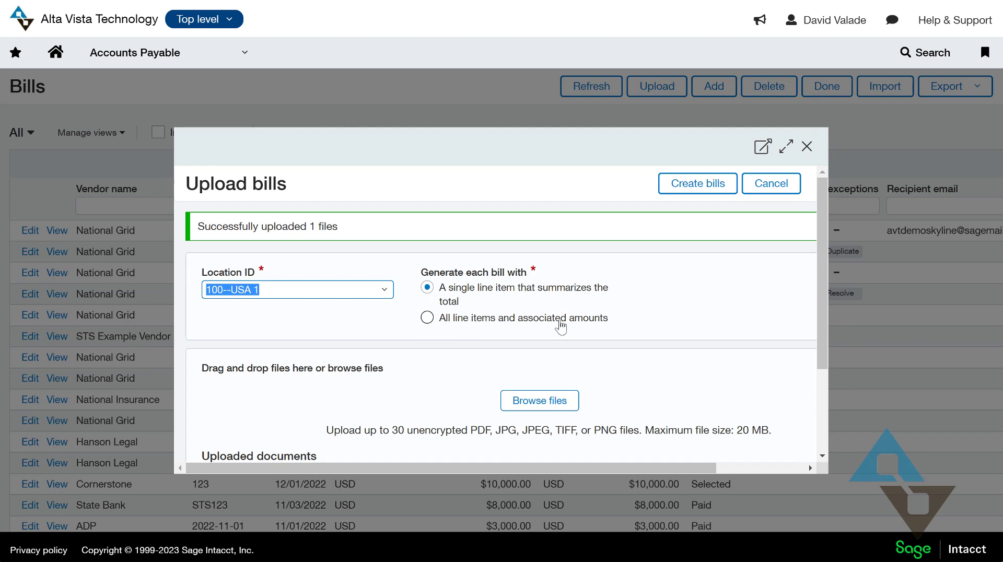
{"action": "left_click", "coordinate": [428, 318]}
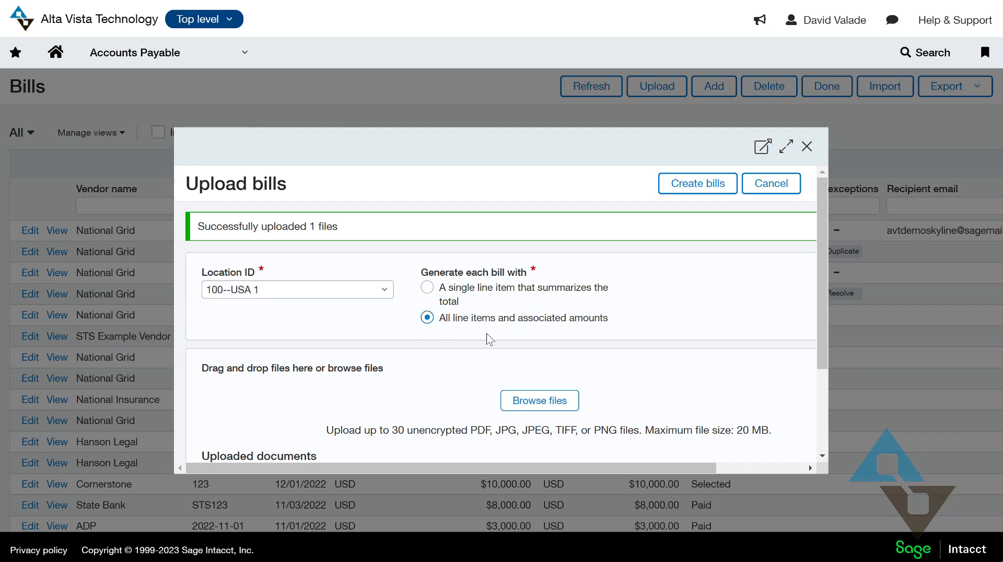
{"action": "scroll", "coordinate": [492, 334], "scroll_direction": "down", "scroll_amount": 3}
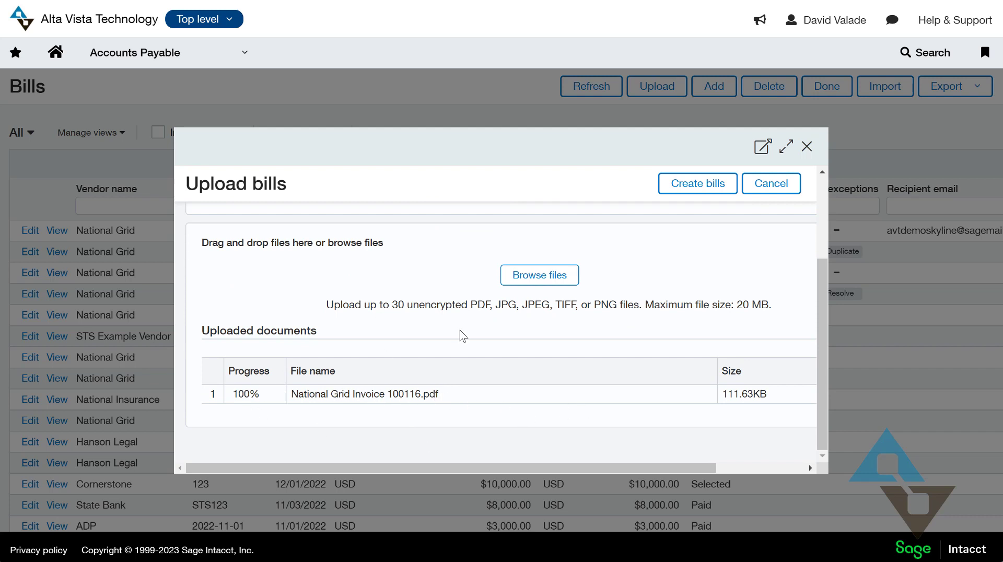
{"action": "left_click", "coordinate": [689, 189]}
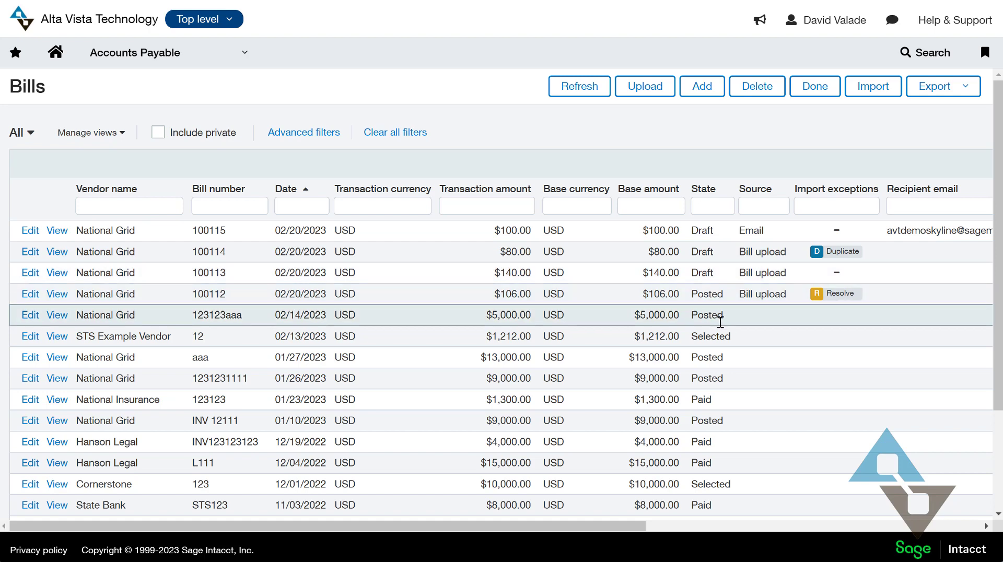
Step: Sort the bills list by State and filter that column for Analyzing
{"action": "left_click", "coordinate": [704, 190]}
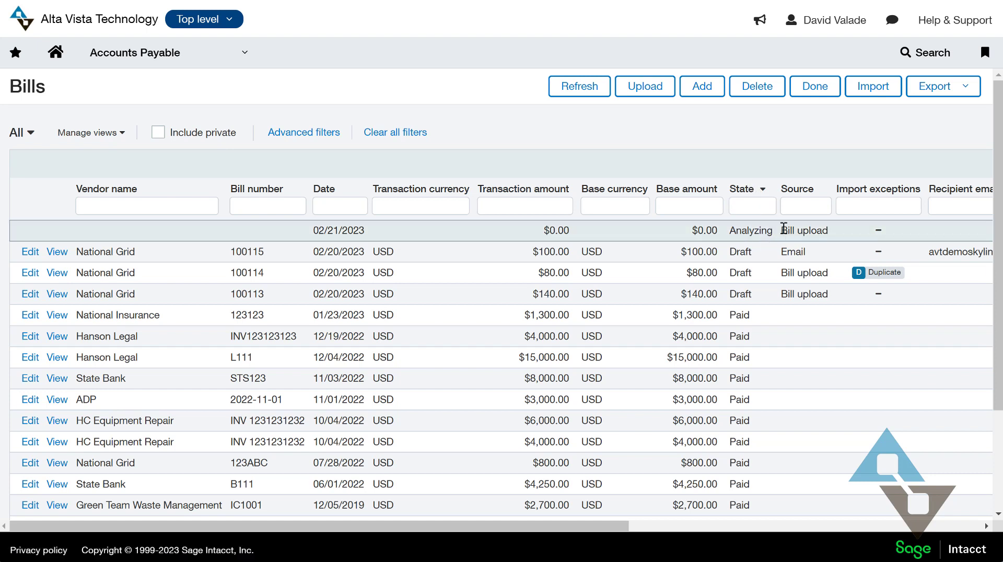
{"action": "left_click", "coordinate": [741, 206]}
{"action": "type", "text": "Ans"}
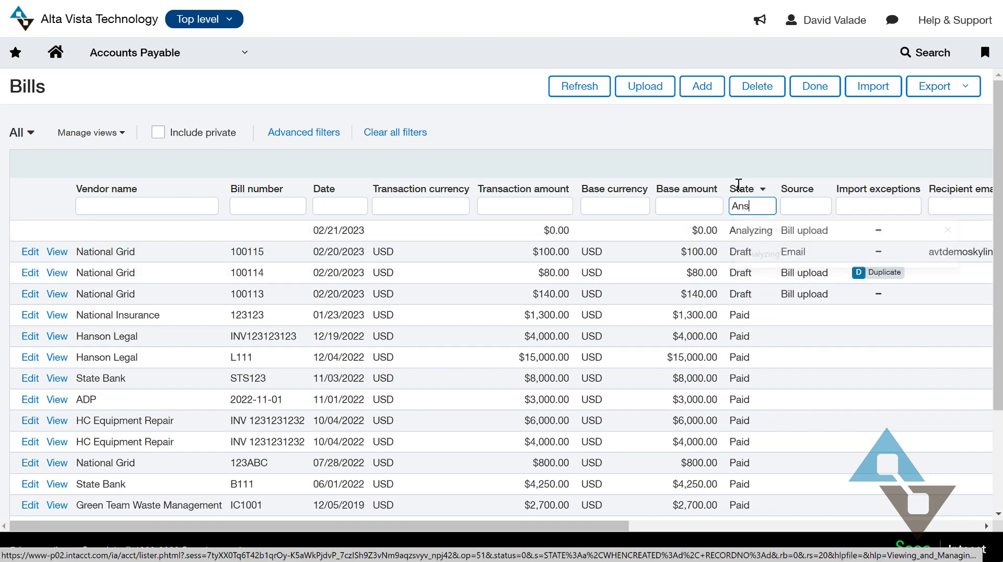
{"action": "key", "text": "BackSpace"}
{"action": "type", "text": "alyzing"}
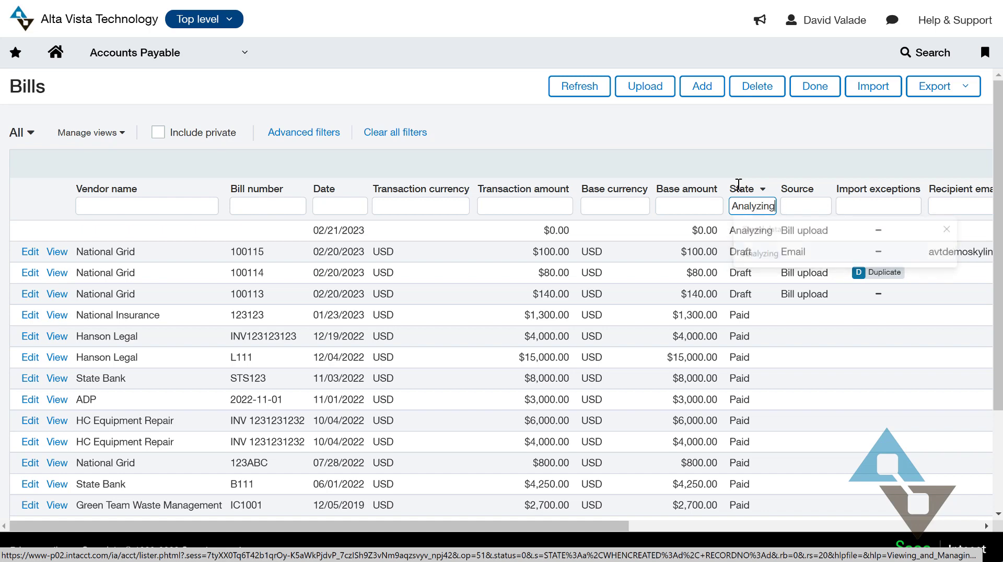
{"action": "key", "text": "Return"}
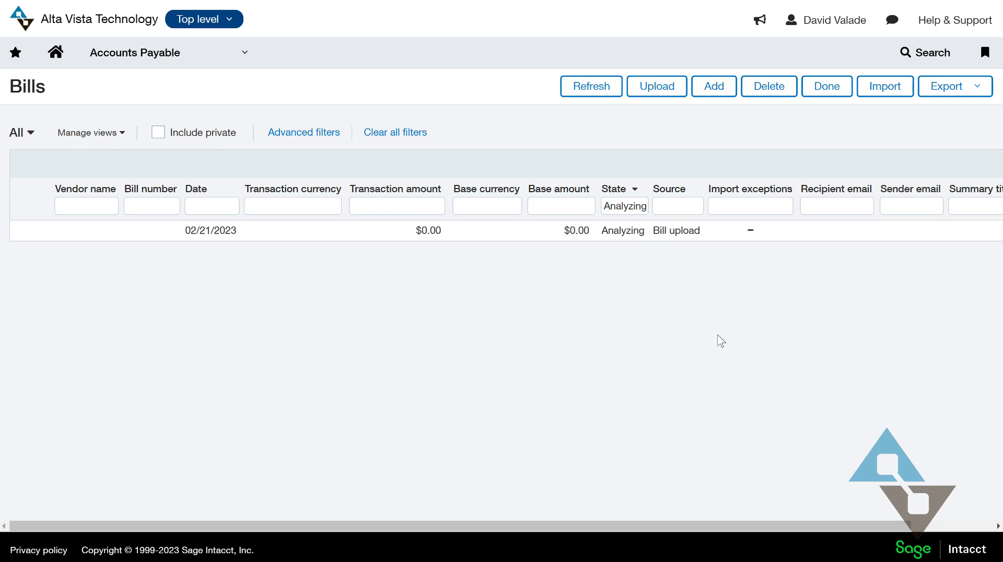
Step: Refresh the filtered bills list through its State sorting and clear the Analyzing filter
{"action": "left_click", "coordinate": [656, 230]}
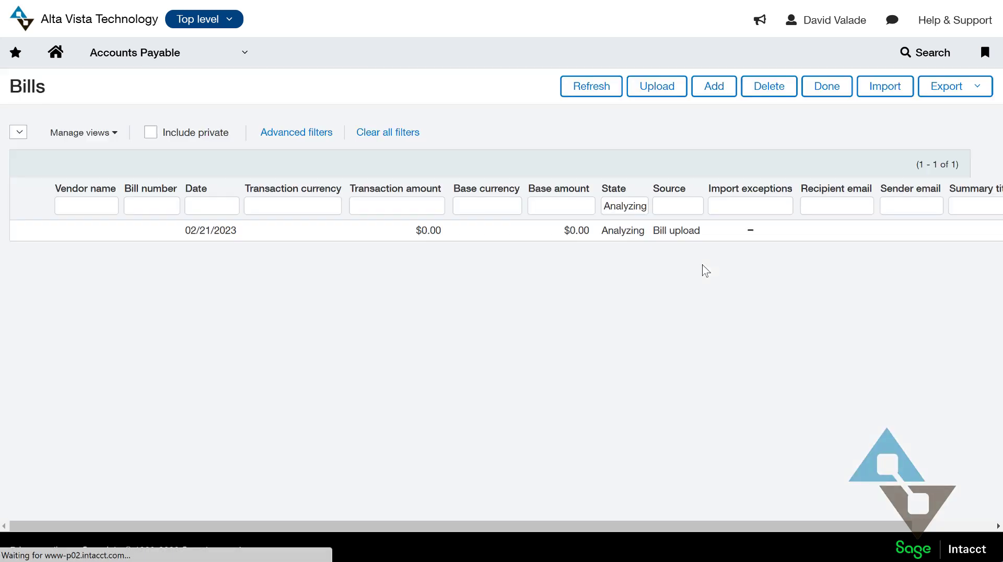
{"action": "left_click", "coordinate": [627, 189]}
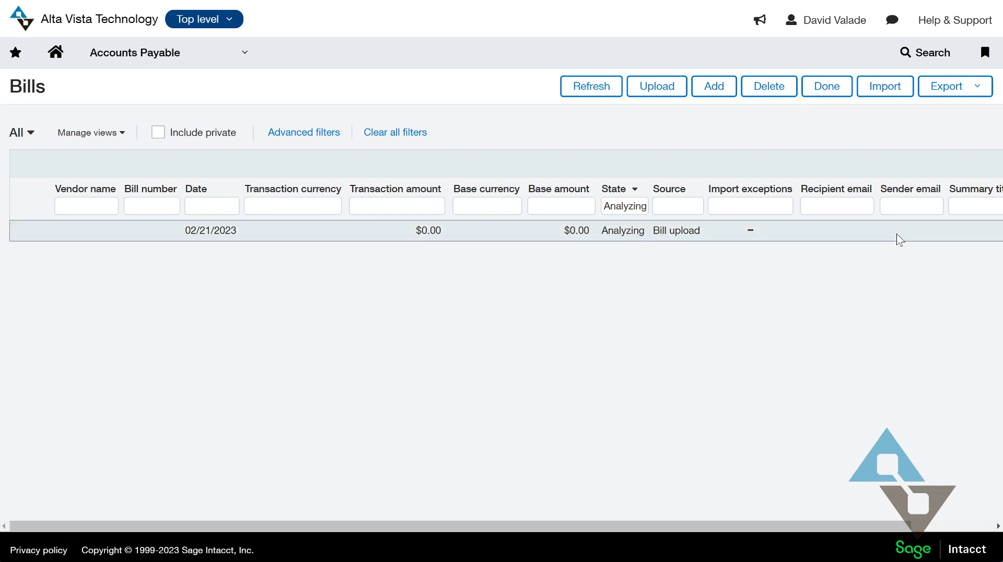
{"action": "left_click", "coordinate": [625, 190]}
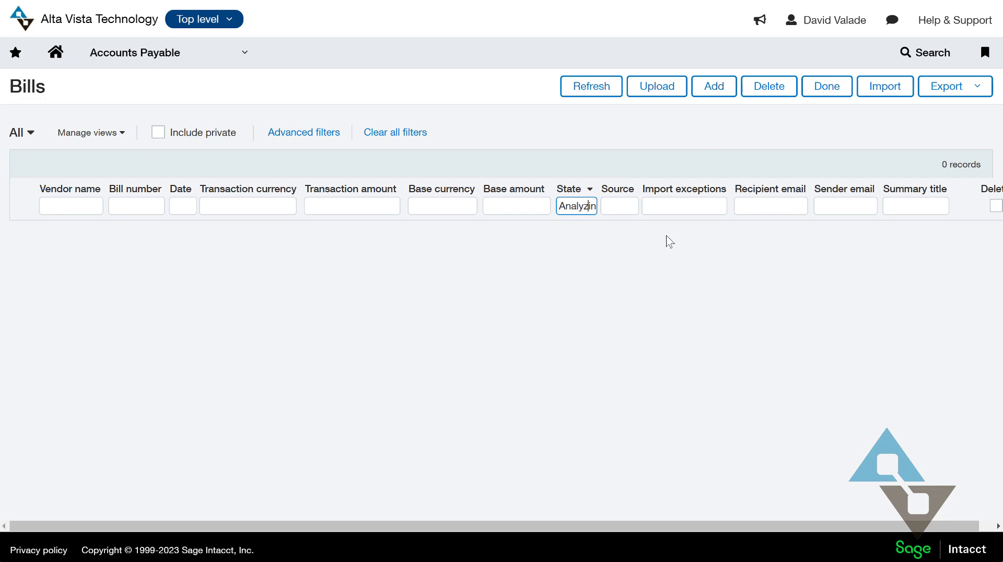
{"action": "key", "text": "ctrl+a"}
{"action": "key", "text": "BackSpace"}
{"action": "key", "text": "Return"}
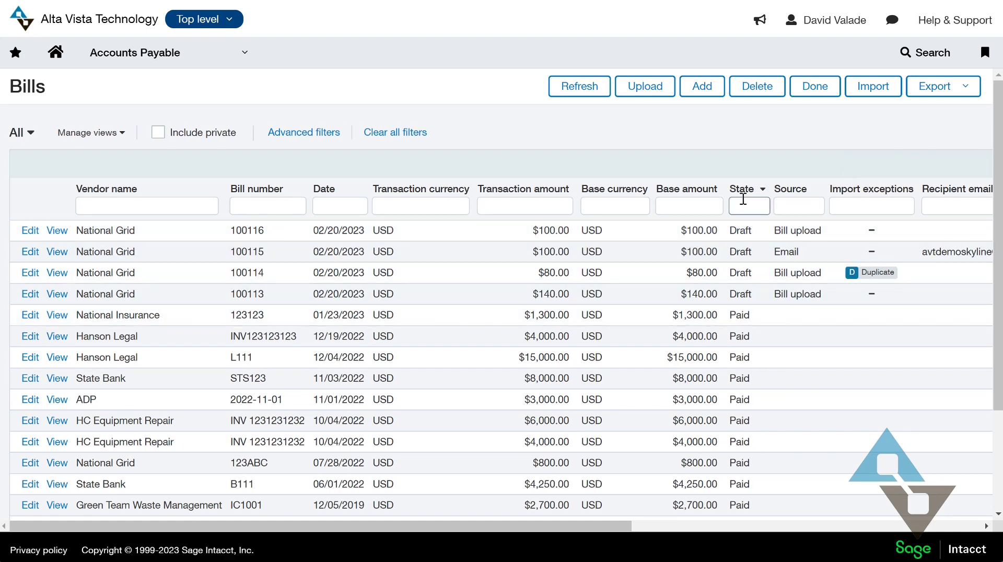
Step: Filter the bills list to show only bills with source Bill upload and state Draft
{"action": "left_click", "coordinate": [809, 205]}
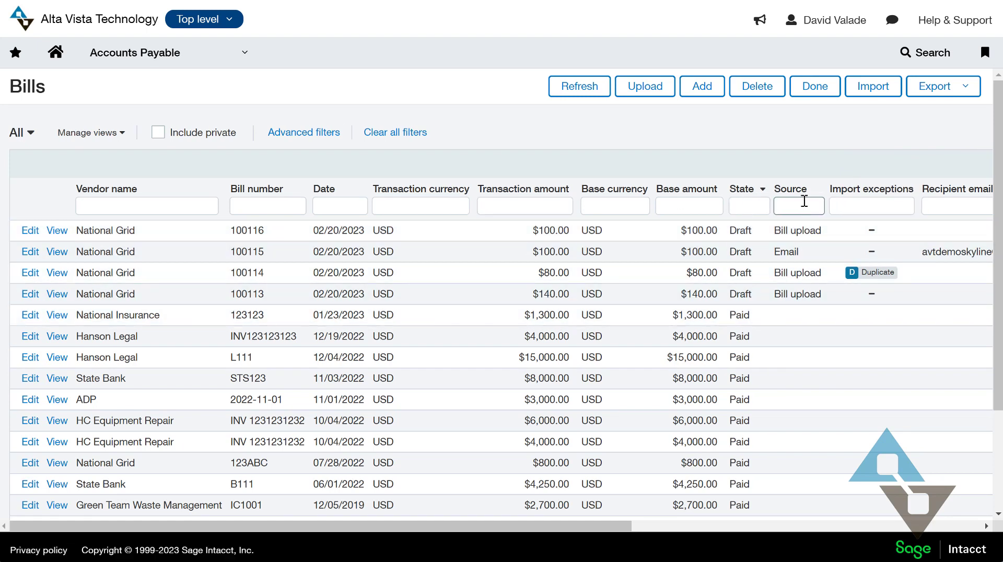
{"action": "left_click", "coordinate": [805, 199]}
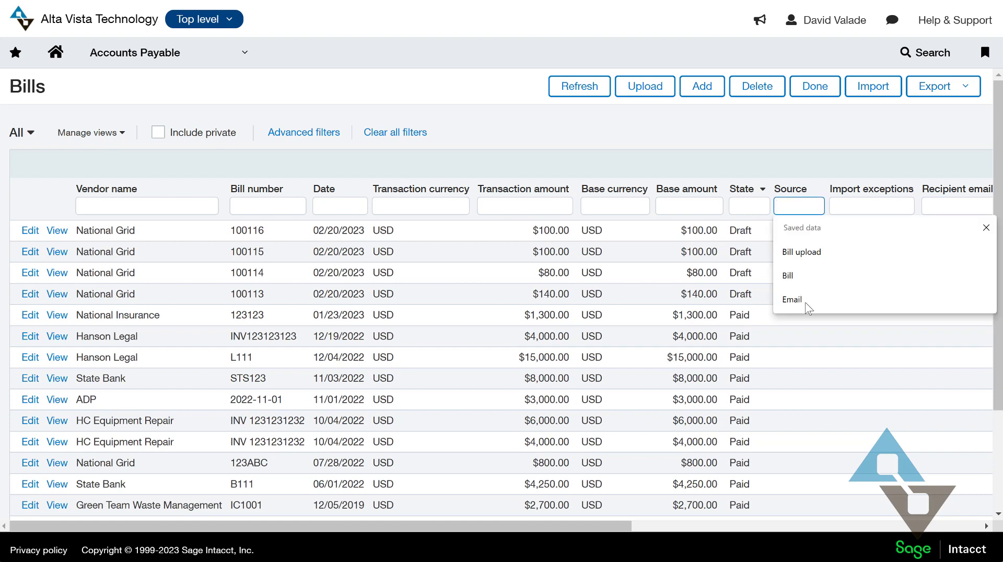
{"action": "left_click", "coordinate": [819, 255]}
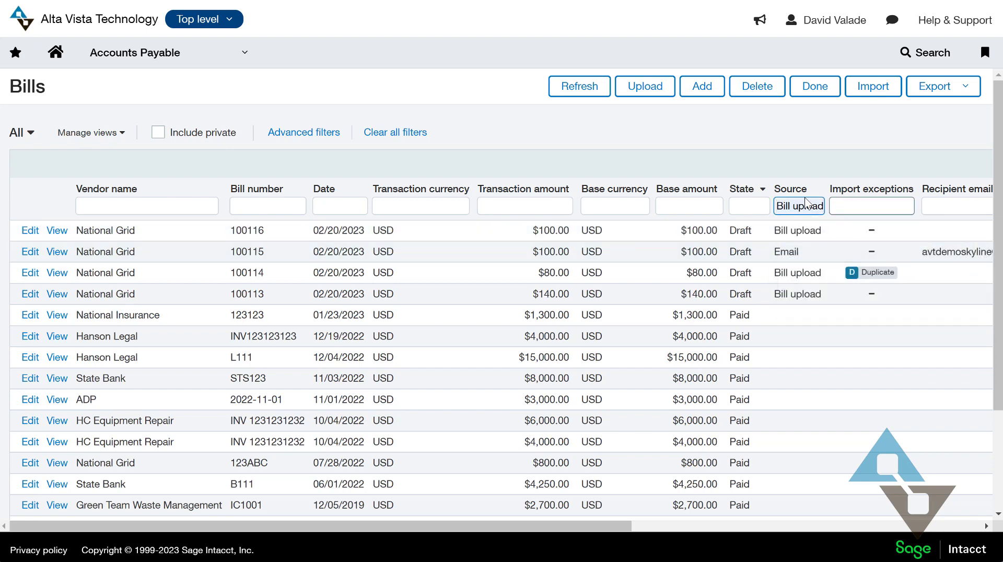
{"action": "left_click", "coordinate": [762, 205]}
{"action": "type", "text": "D"}
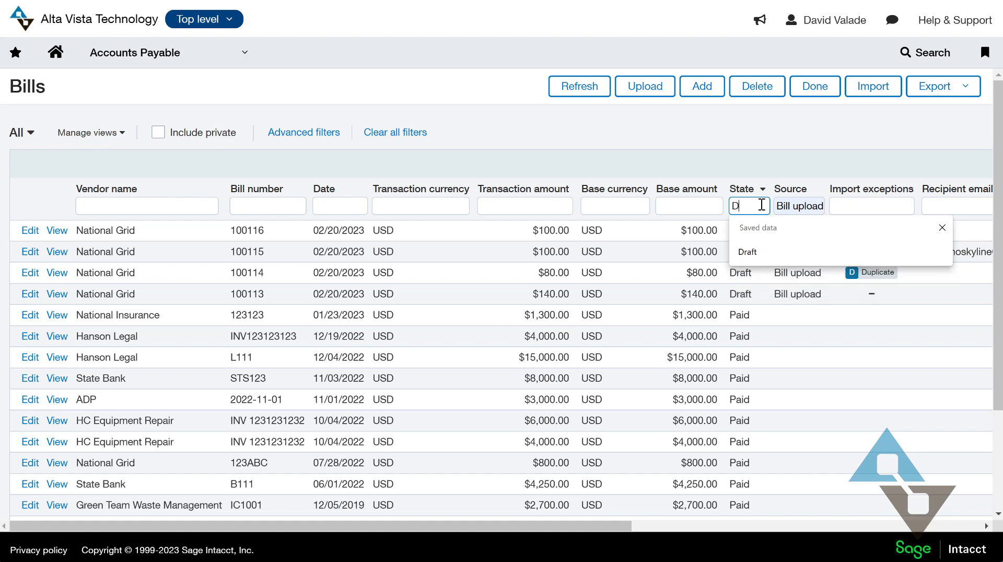
{"action": "type", "text": "raft"}
{"action": "key", "text": "Return"}
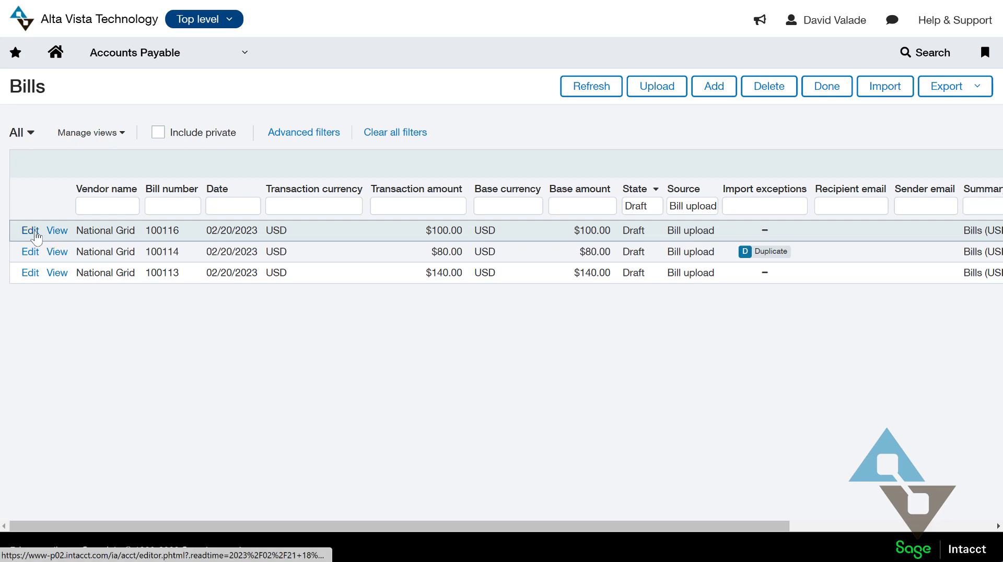
Step: Open draft bill 100116 from National Grid and review its header details, attachment and entries
{"action": "left_click", "coordinate": [413, 231]}
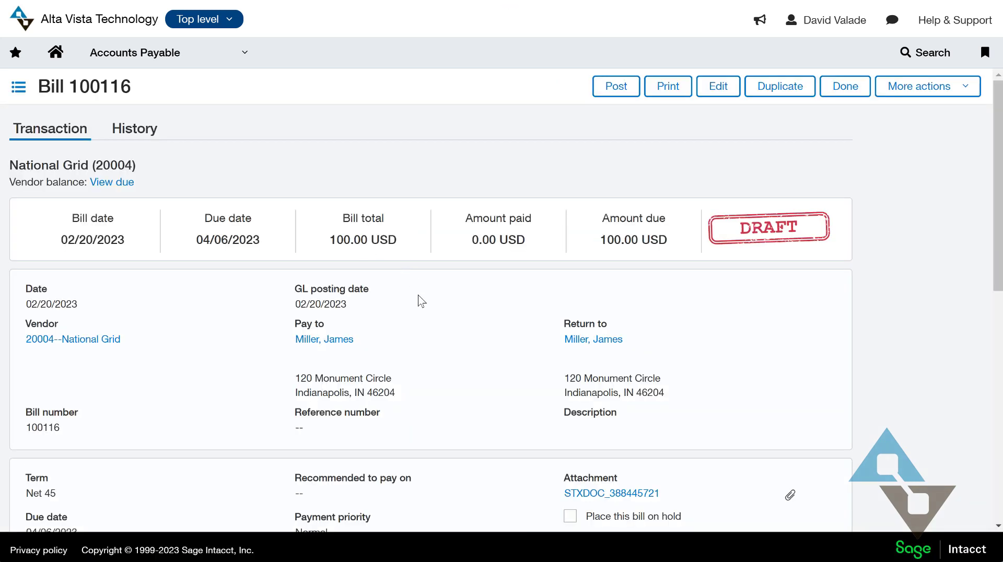
{"action": "scroll", "coordinate": [685, 430], "scroll_direction": "down", "scroll_amount": 1}
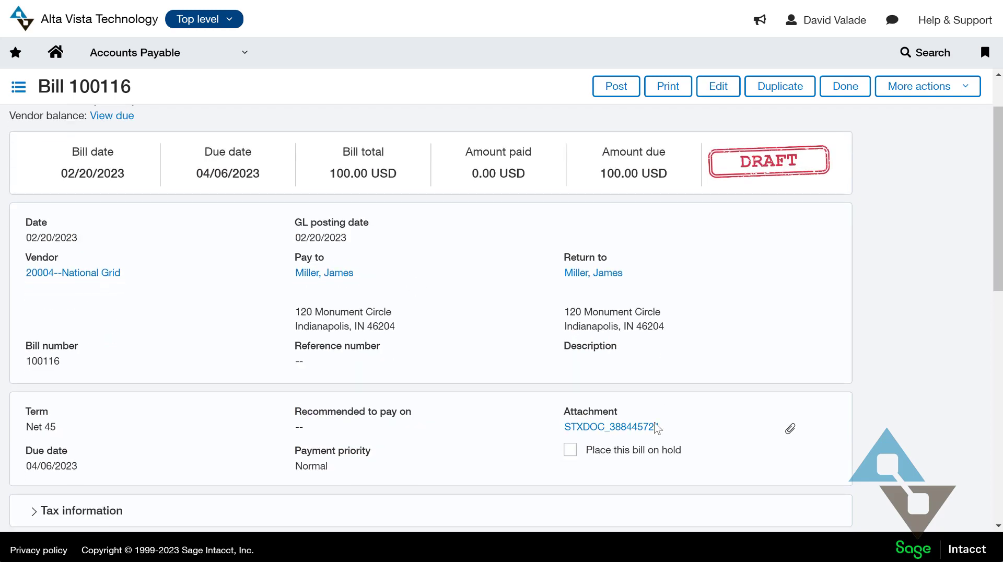
{"action": "scroll", "coordinate": [581, 328], "scroll_direction": "down", "scroll_amount": 4}
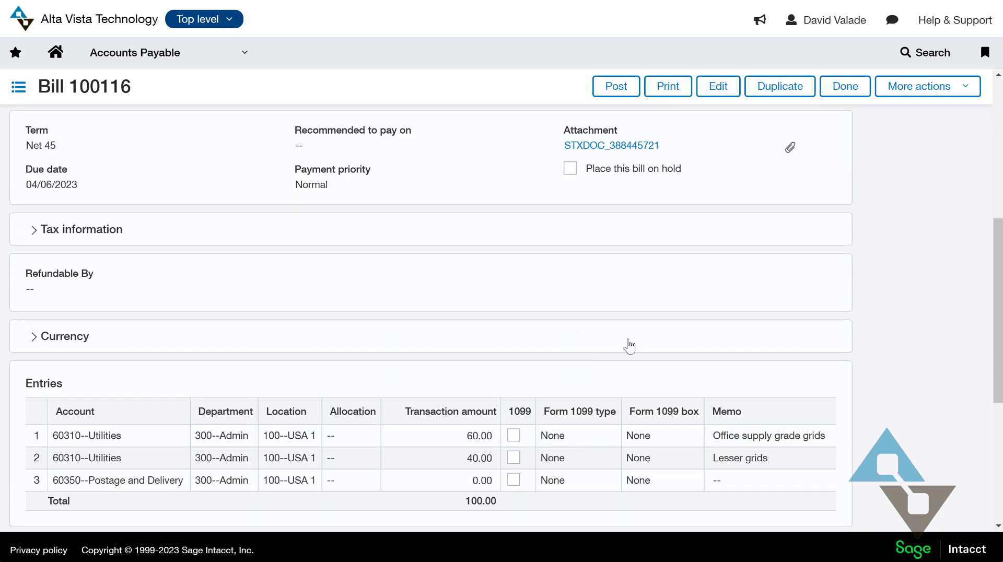
{"action": "scroll", "coordinate": [563, 383], "scroll_direction": "up", "scroll_amount": 1}
{"action": "scroll", "coordinate": [515, 363], "scroll_direction": "up", "scroll_amount": 2}
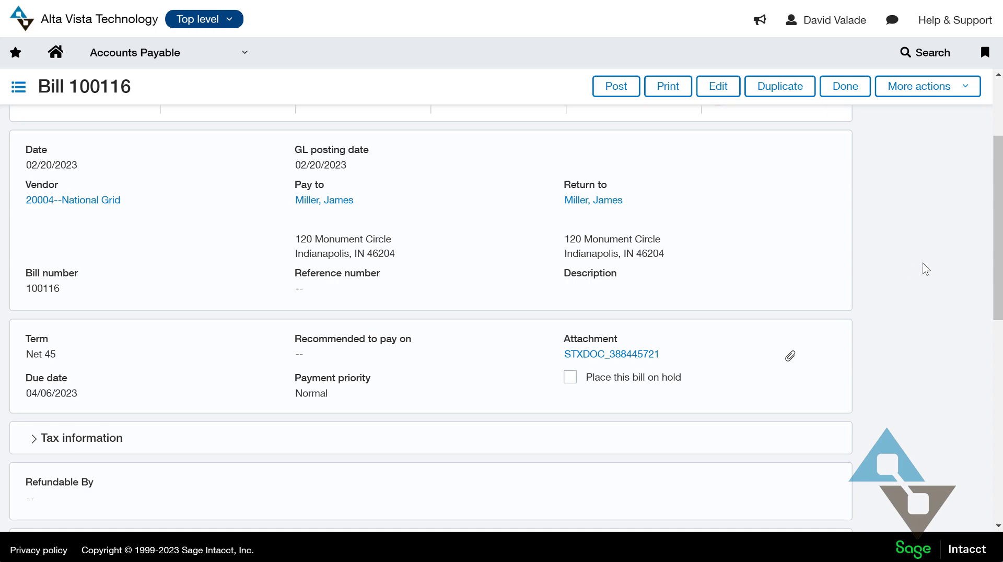
Step: Display the attached invoice in a preview beside the details of bill 100116
{"action": "left_click", "coordinate": [791, 358]}
{"action": "key", "text": "ctrl+minus"}
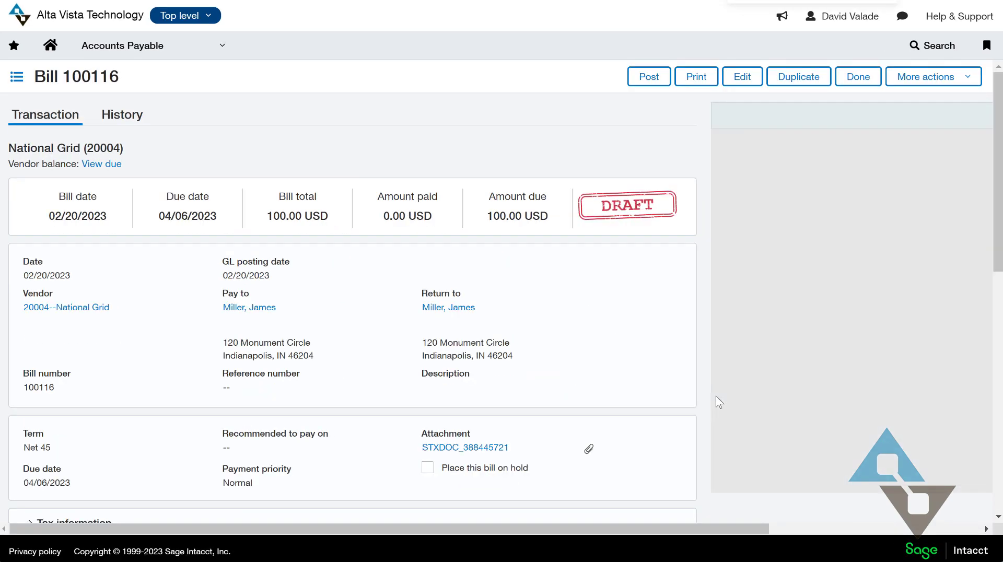
{"action": "key", "text": "ctrl+minus"}
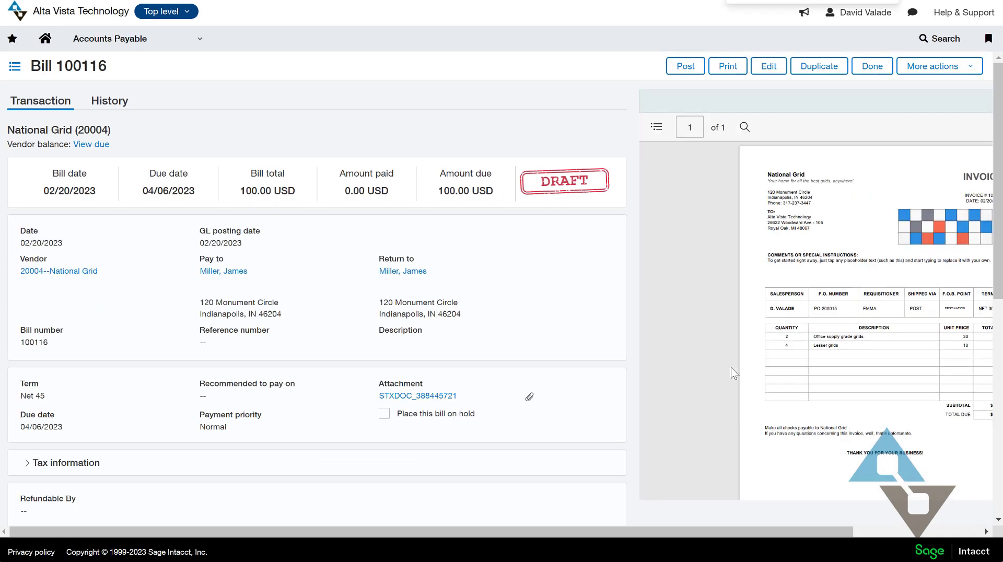
Step: Compare the attached invoice's date, terms, line items and total with the details of bill 100116
{"action": "left_click_drag", "start_coordinate": [829, 533], "coordinate": [703, 538]}
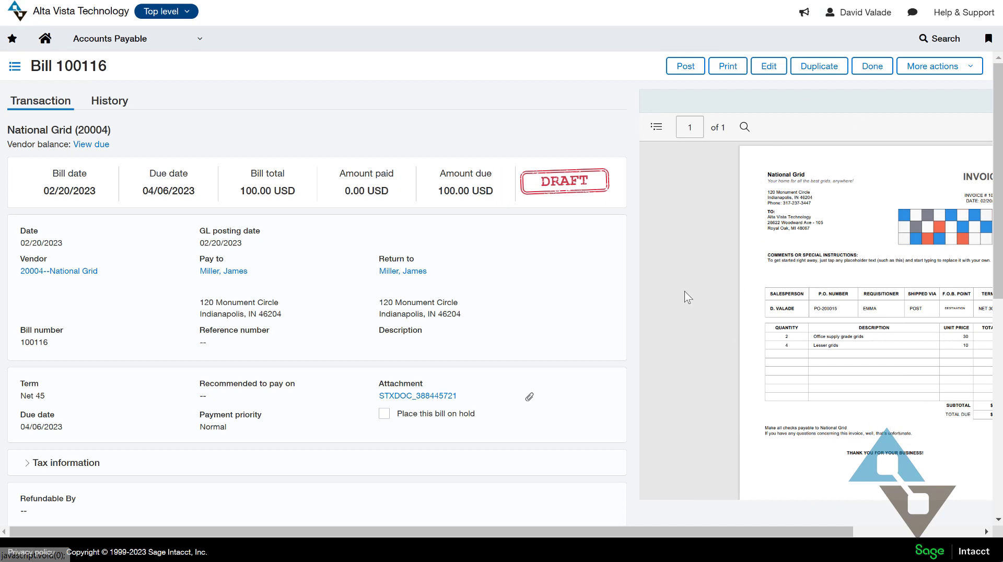
{"action": "scroll", "coordinate": [699, 389], "scroll_direction": "up", "scroll_amount": 3}
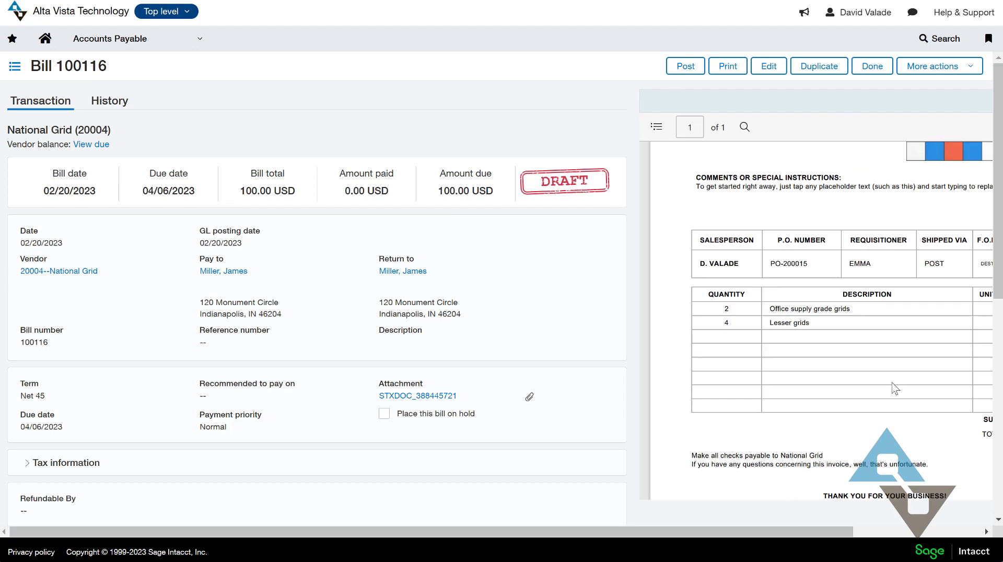
{"action": "scroll", "coordinate": [808, 386], "scroll_direction": "up", "scroll_amount": 1}
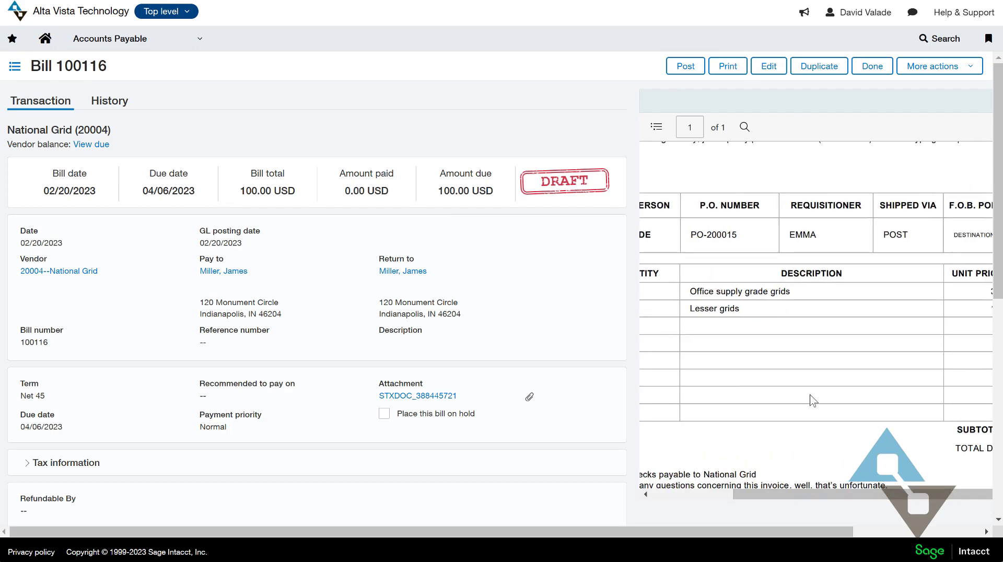
{"action": "scroll", "coordinate": [810, 397], "scroll_direction": "down", "scroll_amount": 3}
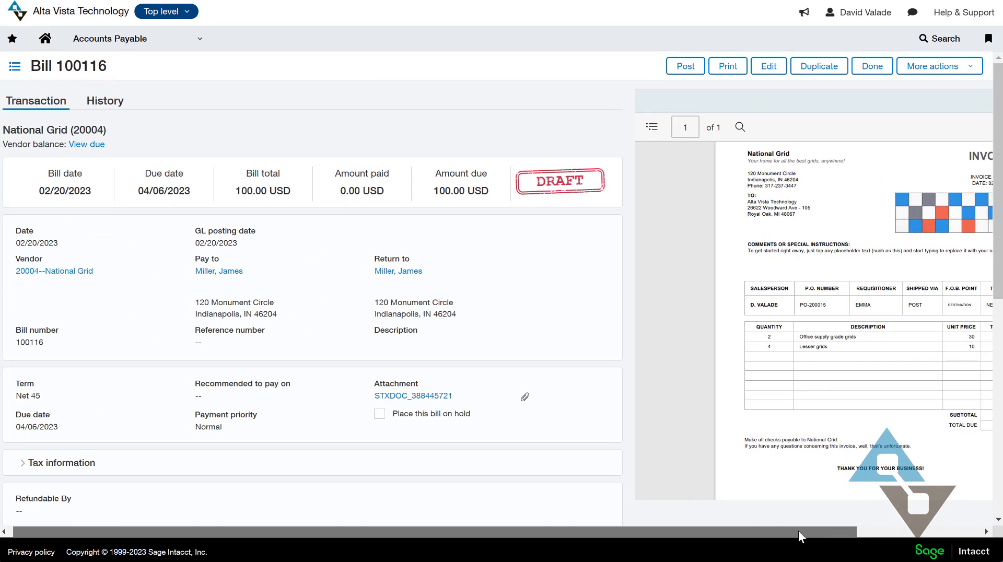
{"action": "scroll", "coordinate": [798, 531], "scroll_direction": "left", "scroll_amount": 1}
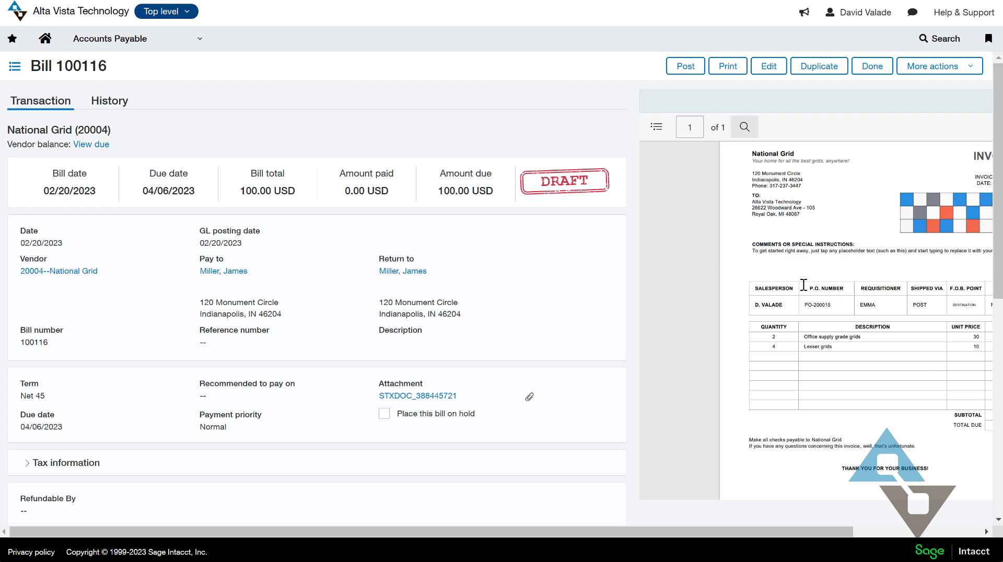
{"action": "left_click_drag", "start_coordinate": [802, 532], "coordinate": [922, 535]}
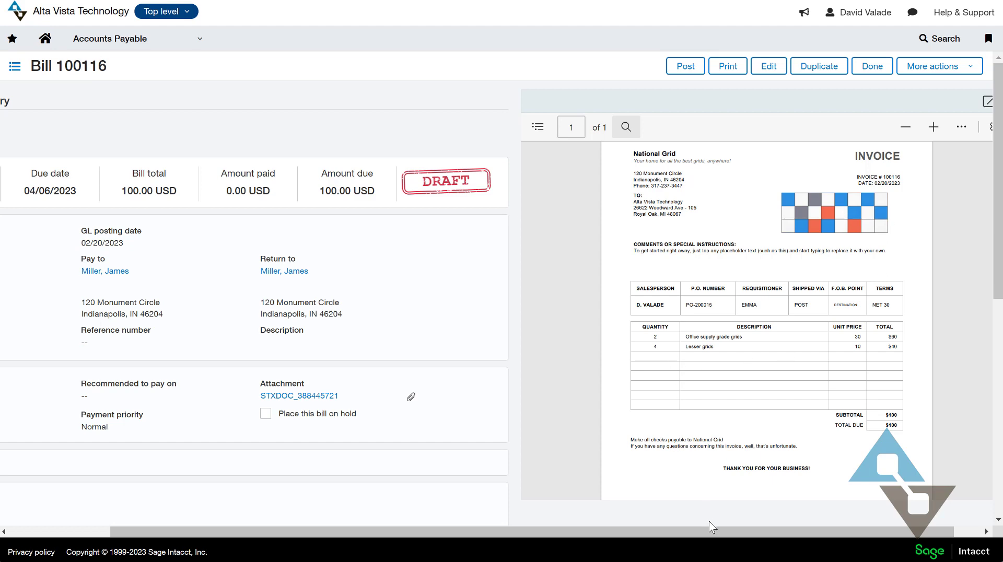
{"action": "left_click_drag", "start_coordinate": [710, 532], "coordinate": [390, 522]}
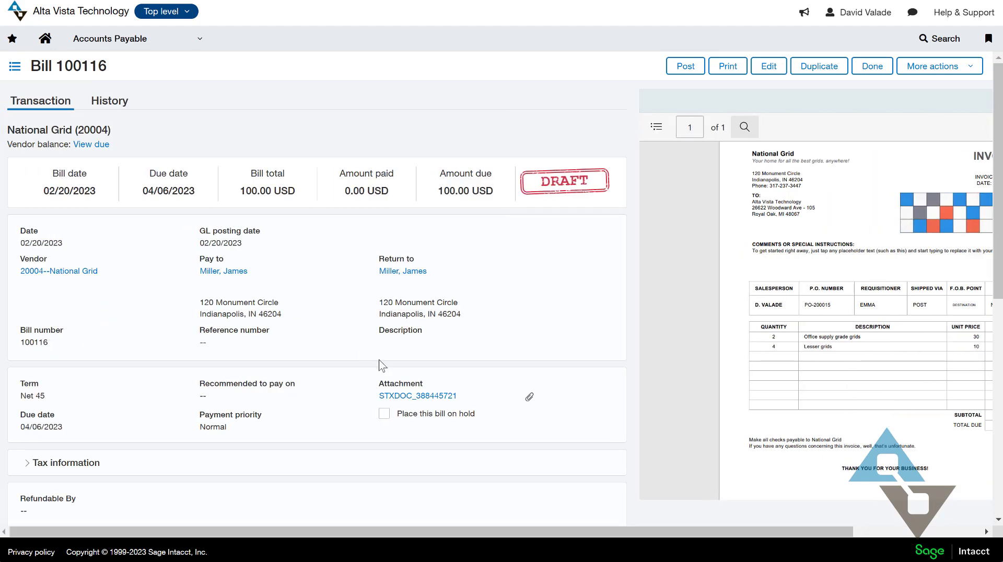
{"action": "key", "text": "ctrl+minus"}
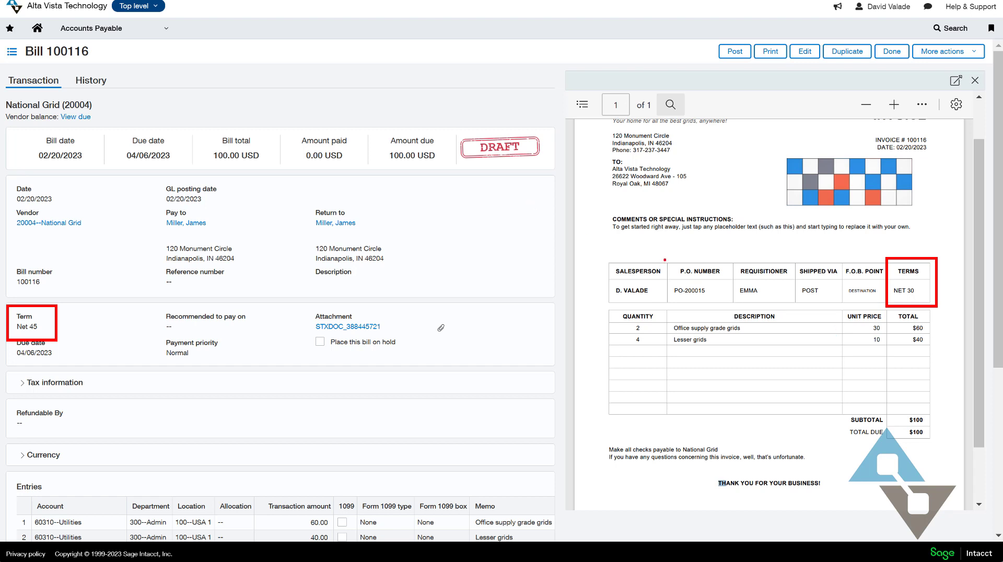
Step: Check the entry amounts and memos of bill 100116 against the line items on the attached invoice
{"action": "left_click_drag", "start_coordinate": [664, 260], "coordinate": [738, 306]}
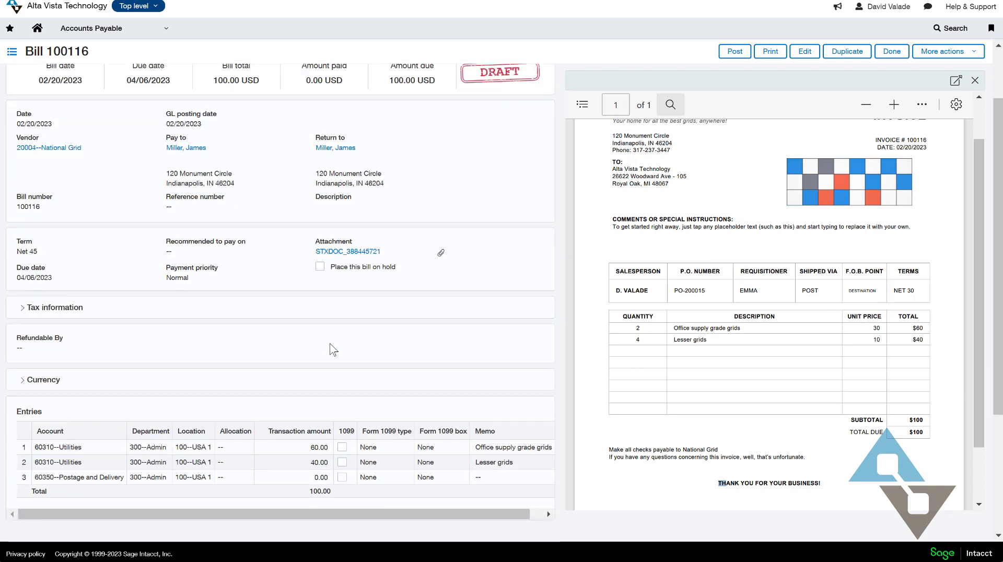
{"action": "scroll", "coordinate": [333, 349], "scroll_direction": "down", "scroll_amount": 3}
{"action": "scroll", "coordinate": [413, 352], "scroll_direction": "up", "scroll_amount": 3}
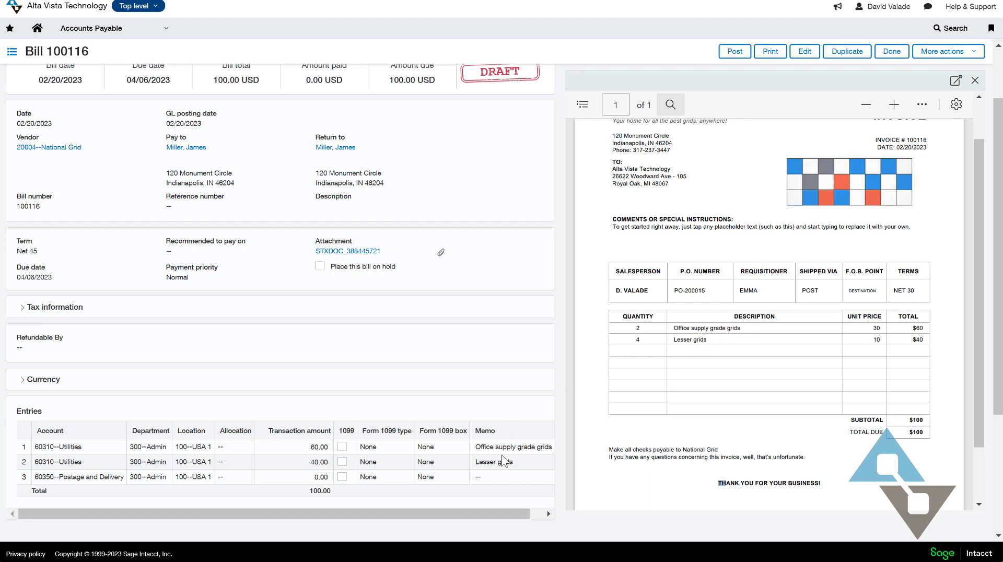
{"action": "left_click", "coordinate": [491, 447]}
{"action": "left_click", "coordinate": [491, 464]}
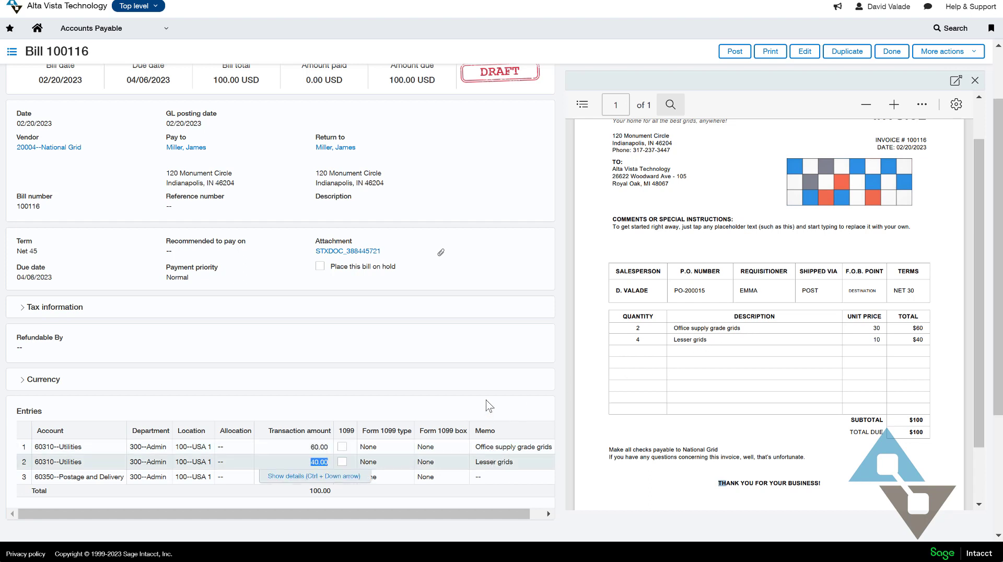
{"action": "left_click", "coordinate": [484, 411]}
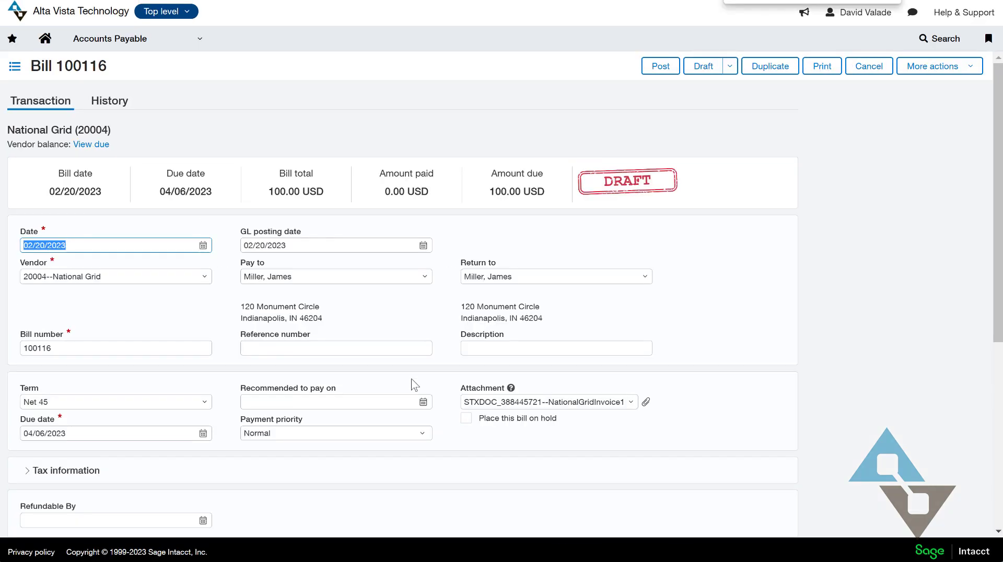
Step: Set the first entry's department to 200--Services and post bill 100116
{"action": "scroll", "coordinate": [416, 387], "scroll_direction": "down", "scroll_amount": 5}
{"action": "scroll", "coordinate": [262, 359], "scroll_direction": "up", "scroll_amount": 1}
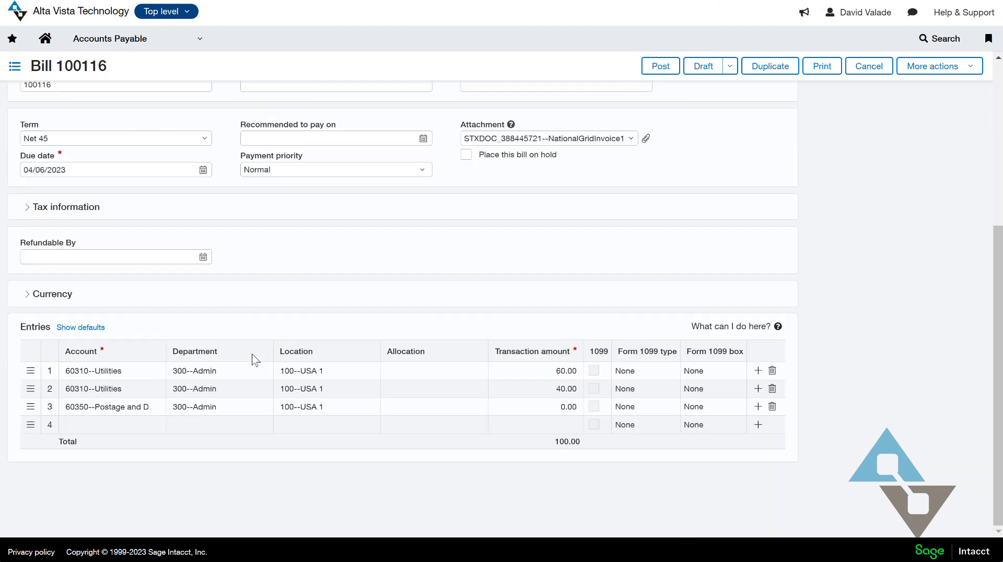
{"action": "left_click", "coordinate": [220, 371]}
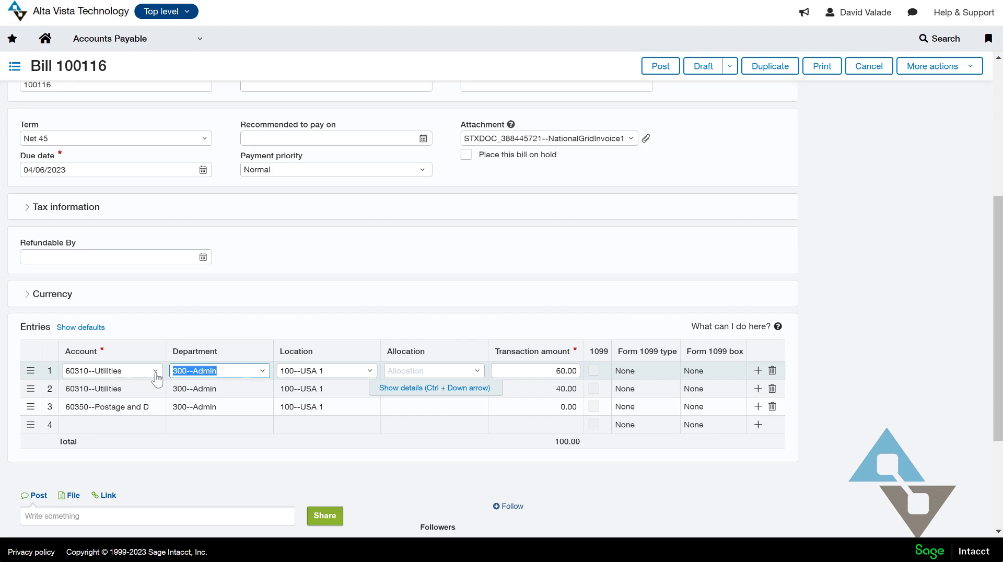
{"action": "left_click", "coordinate": [263, 371]}
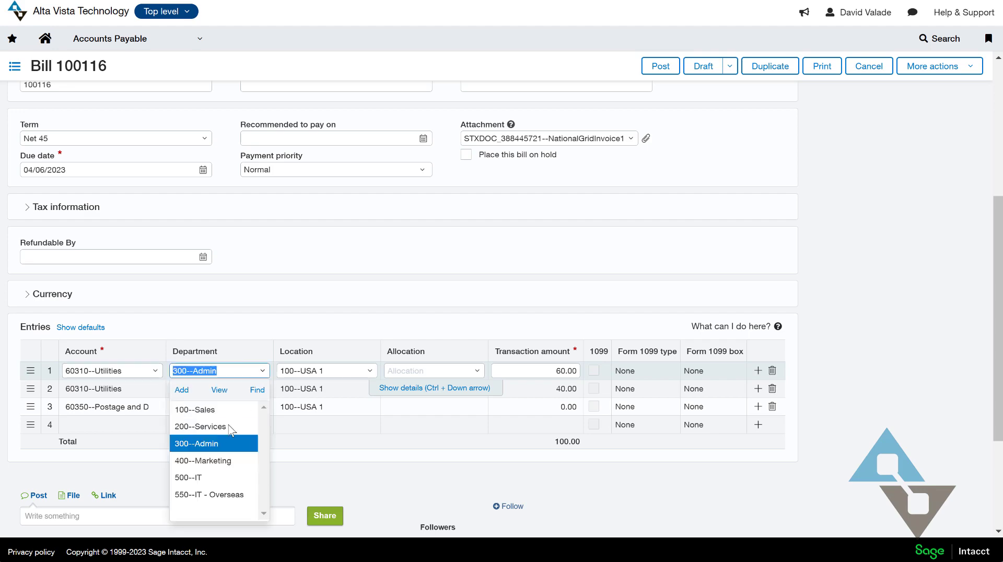
{"action": "left_click", "coordinate": [230, 426]}
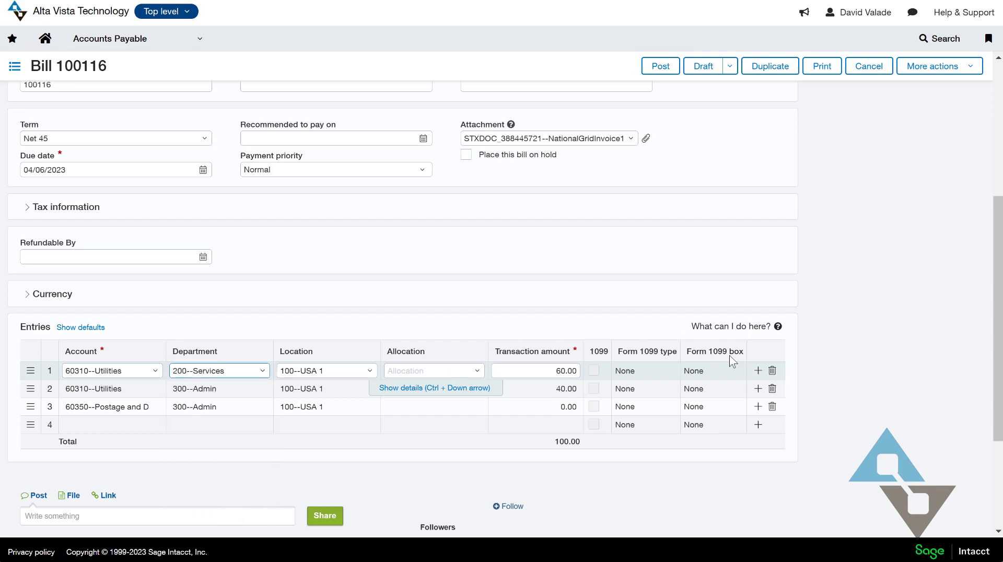
{"action": "scroll", "coordinate": [732, 359], "scroll_direction": "up", "scroll_amount": 5}
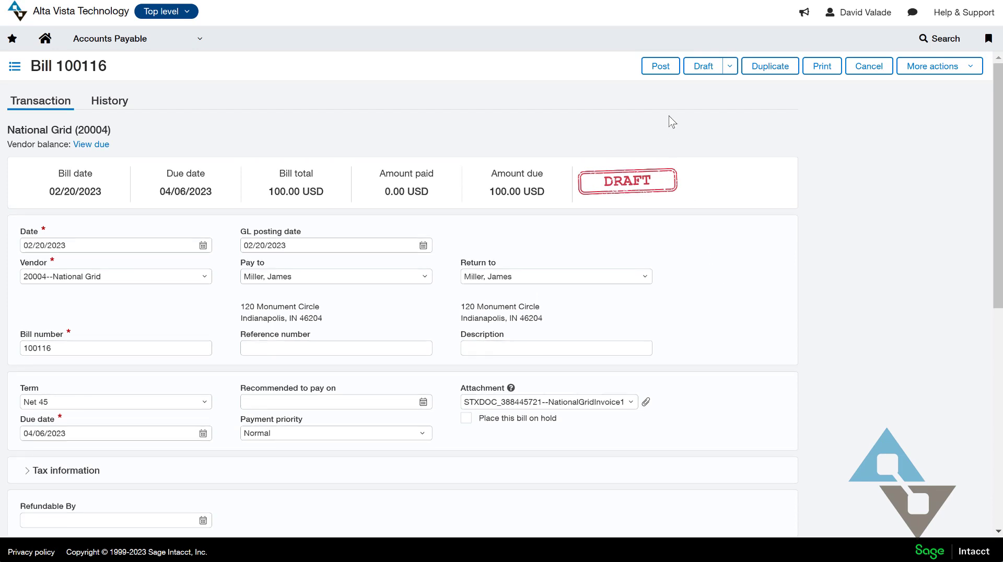
{"action": "left_click", "coordinate": [659, 67]}
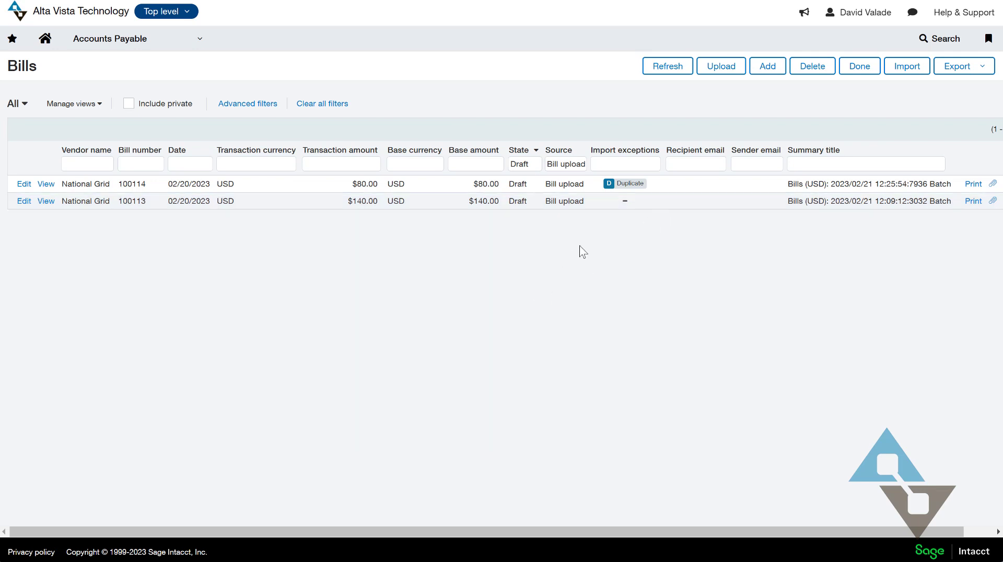
Step: Clear the State and Source filters so the bills list shows all bills
{"action": "double_click", "coordinate": [513, 163]}
{"action": "key", "text": "BackSpace"}
{"action": "key", "text": "Tab"}
{"action": "key", "text": "BackSpace"}
{"action": "key", "text": "Return"}
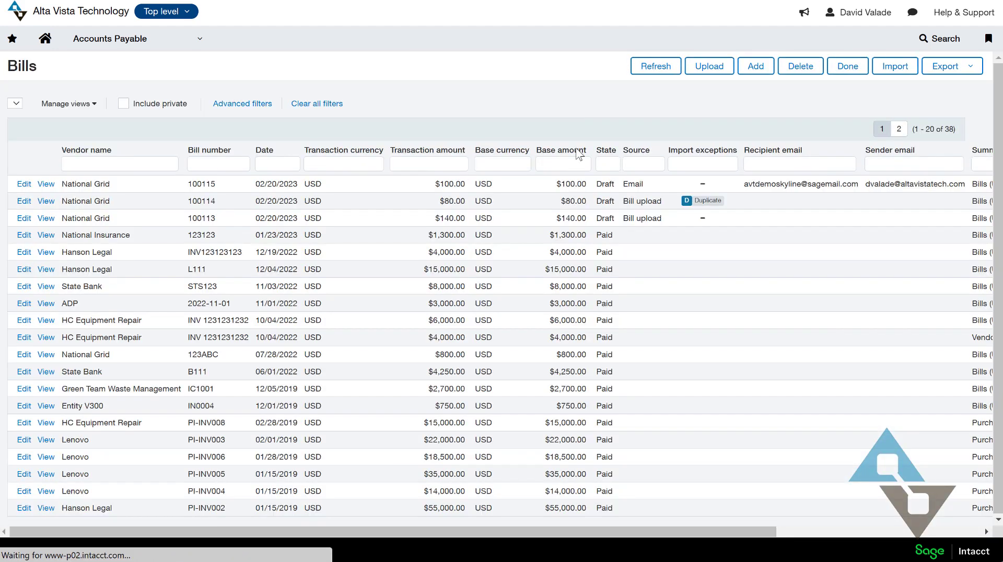
Step: Examine the source of the draft National Grid bills in the enlarged bills list
{"action": "key", "text": "ctrl+plus"}
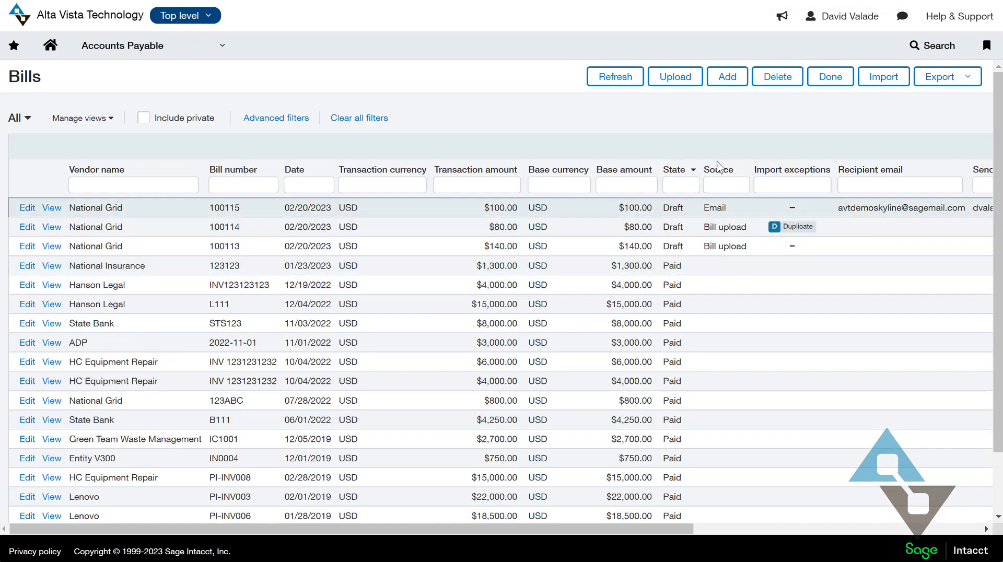
{"action": "double_click", "coordinate": [721, 210]}
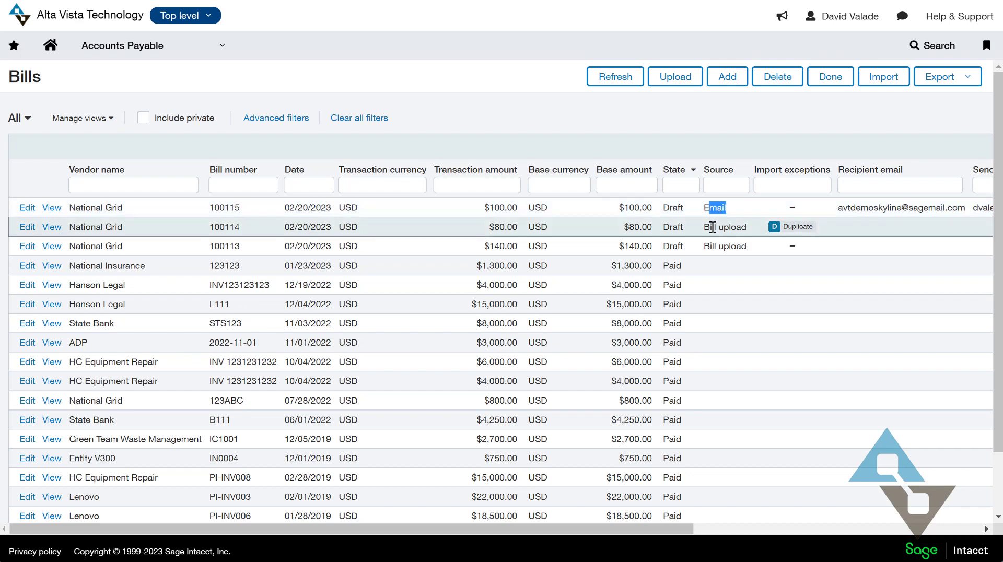
{"action": "left_click_drag", "start_coordinate": [712, 227], "coordinate": [736, 227]}
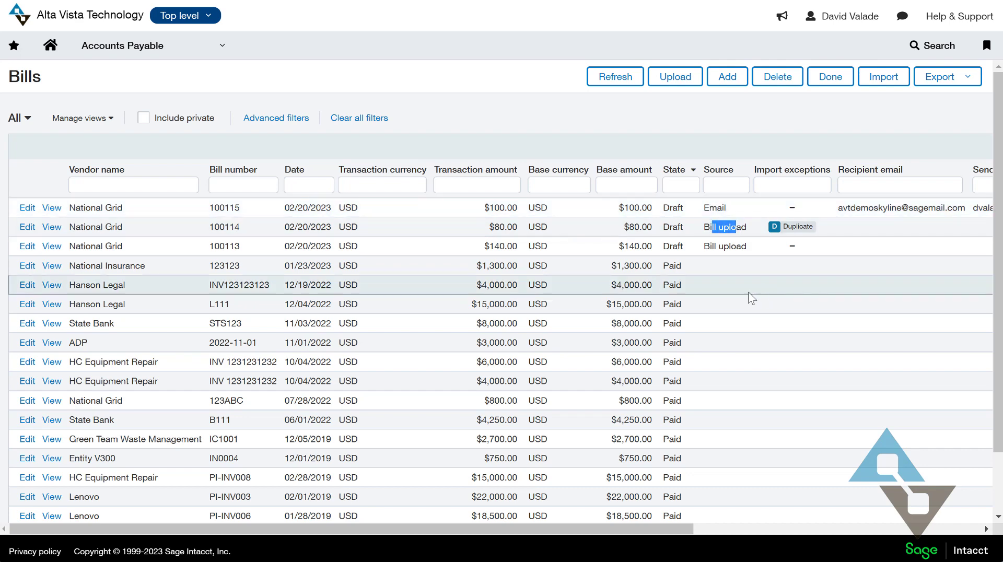
Step: Open the Accounts Payable configuration and review the bill automation services and the list of available entities
{"action": "left_click", "coordinate": [166, 46]}
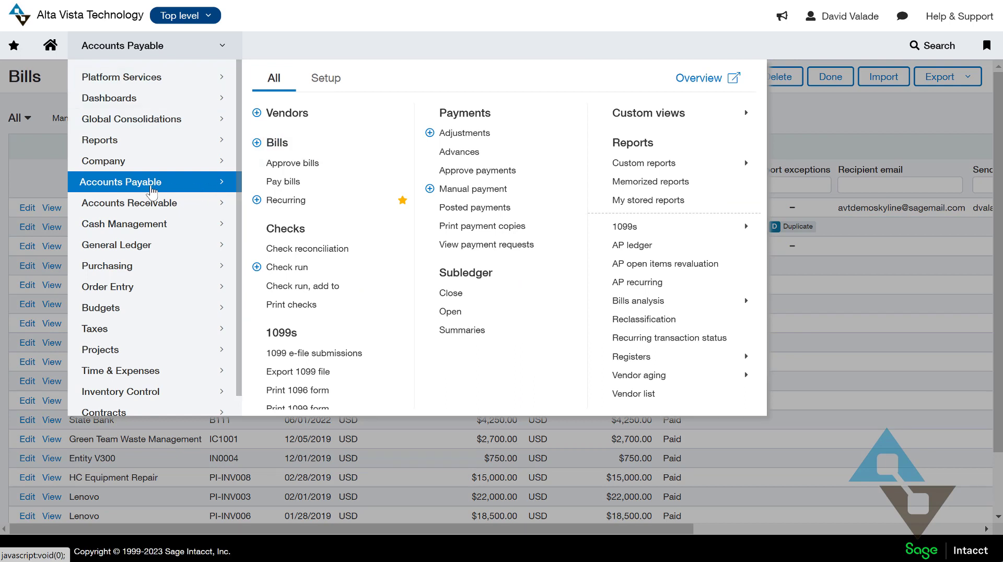
{"action": "left_click", "coordinate": [329, 78]}
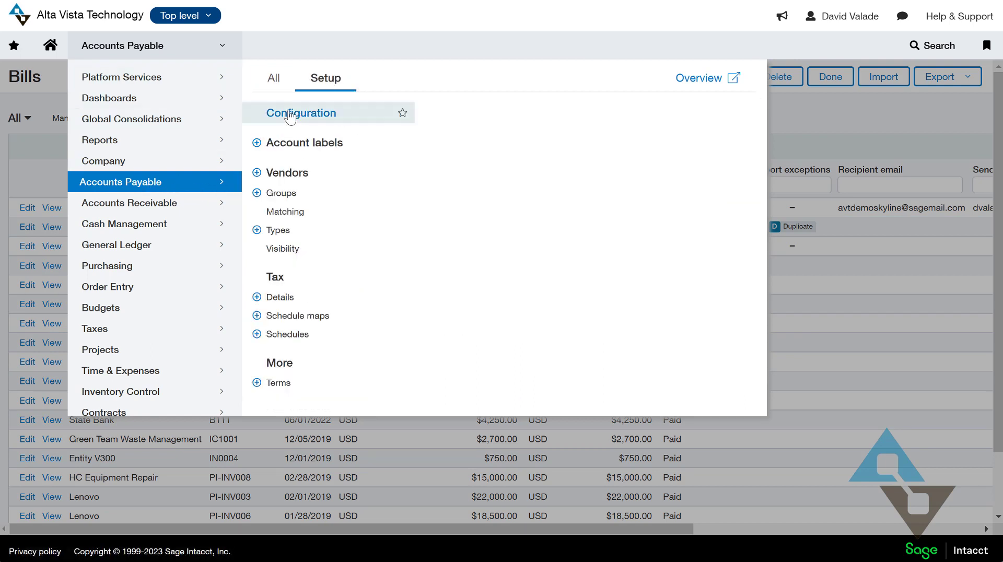
{"action": "left_click", "coordinate": [398, 110]}
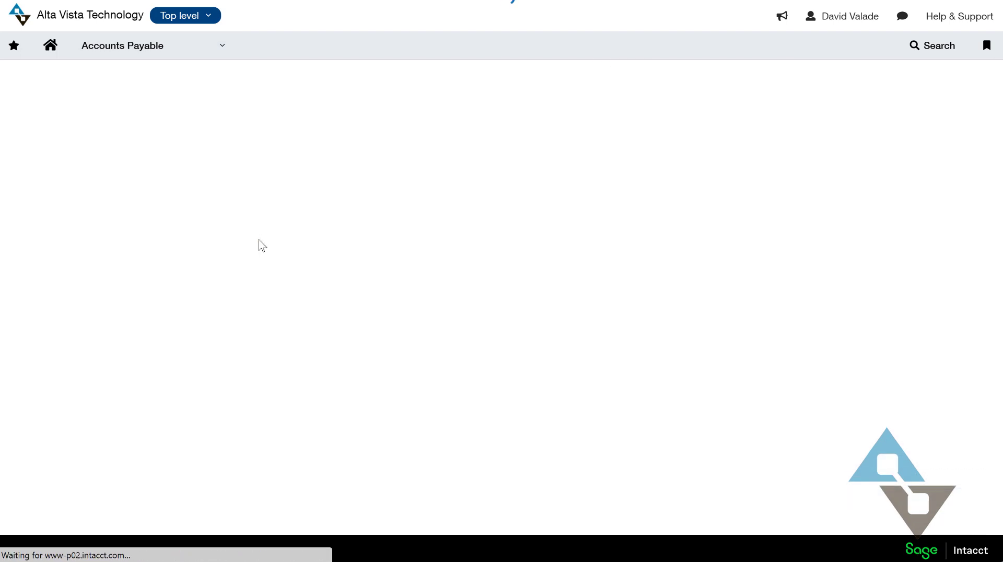
{"action": "scroll", "coordinate": [322, 298], "scroll_direction": "down", "scroll_amount": 8}
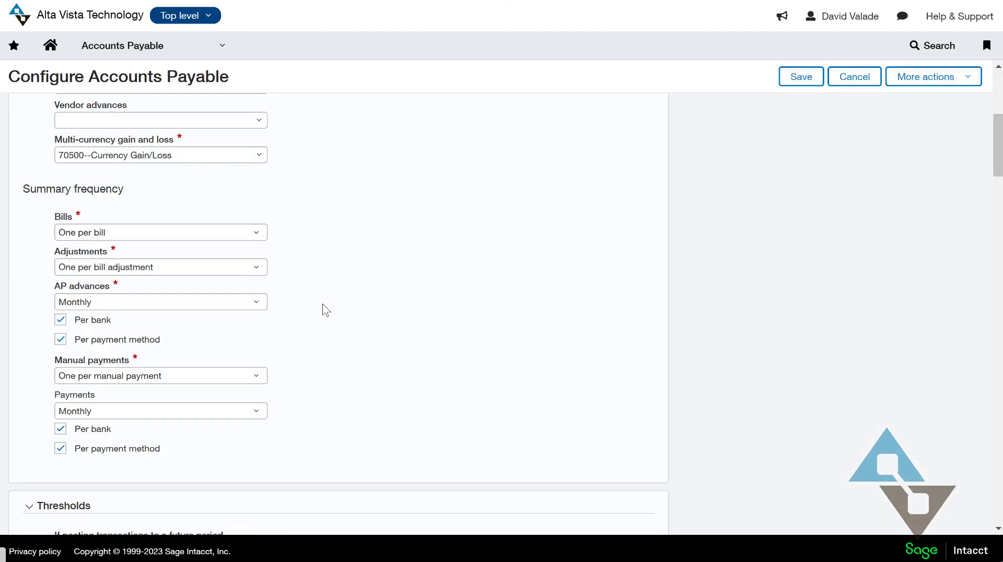
{"action": "scroll", "coordinate": [326, 310], "scroll_direction": "down", "scroll_amount": 15}
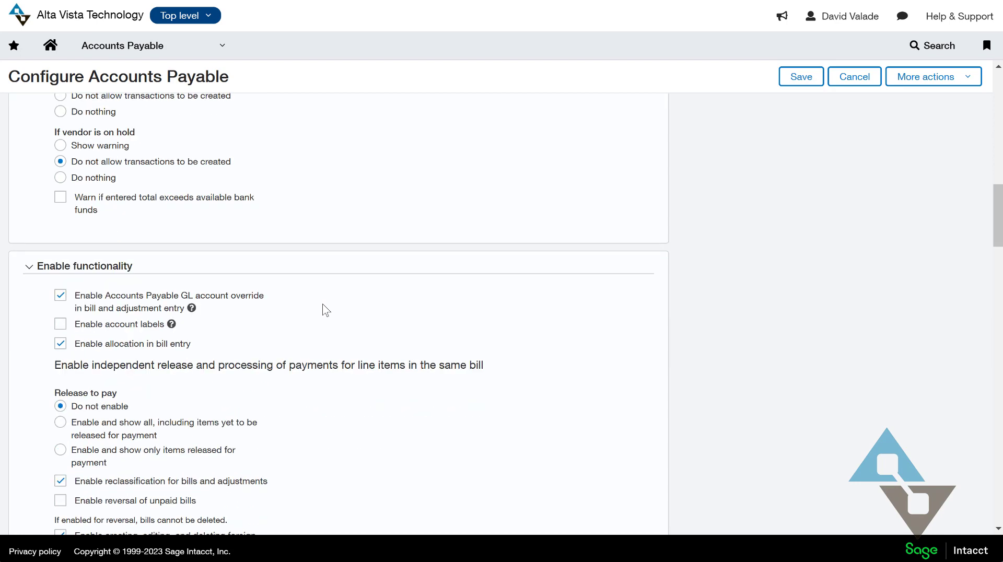
{"action": "scroll", "coordinate": [326, 311], "scroll_direction": "down", "scroll_amount": 3}
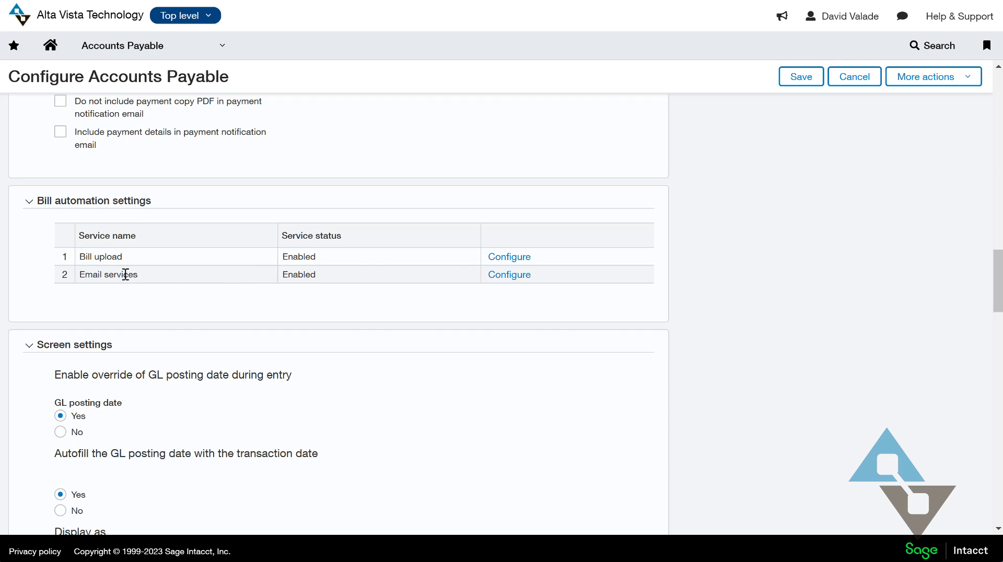
{"action": "scroll", "coordinate": [165, 289], "scroll_direction": "down", "scroll_amount": 1}
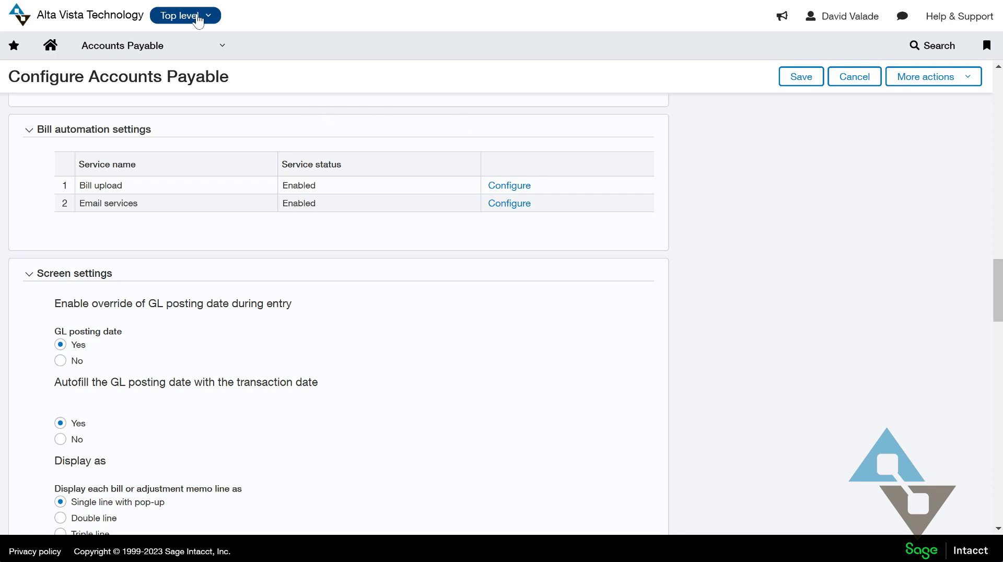
{"action": "left_click", "coordinate": [197, 19]}
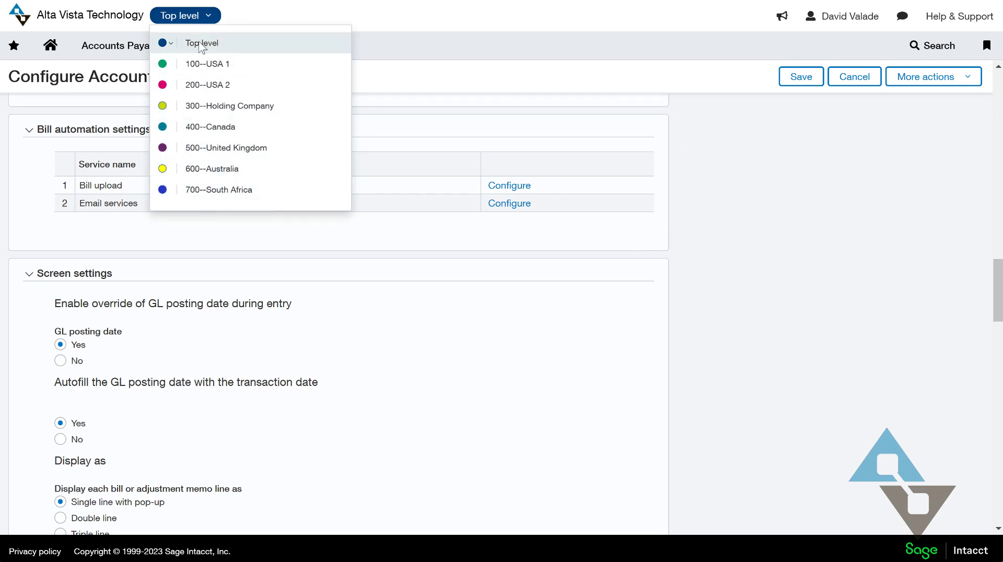
{"action": "left_click", "coordinate": [323, 255]}
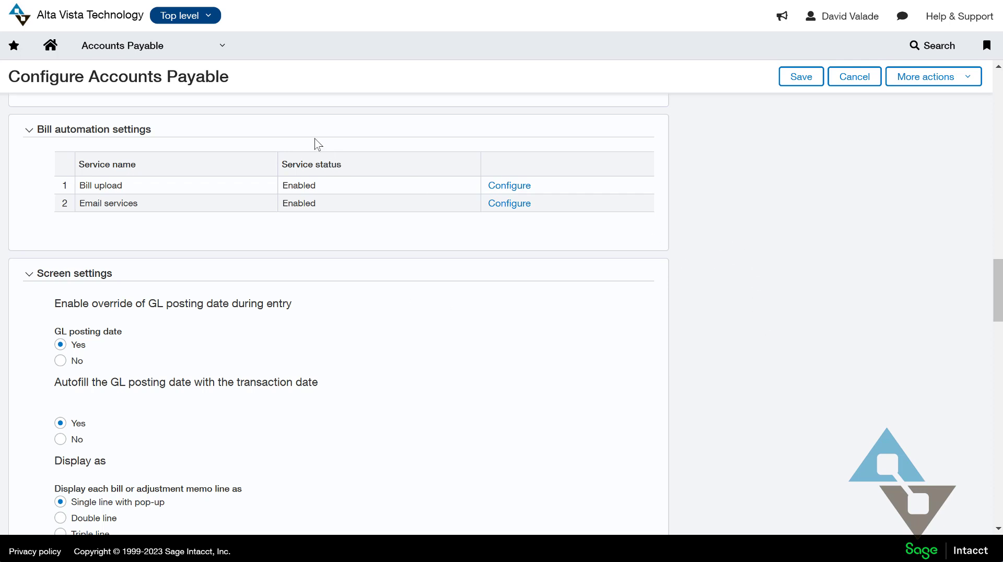
Step: Display the full set of Accounts Payable functions instead of the setup options
{"action": "left_click", "coordinate": [232, 56]}
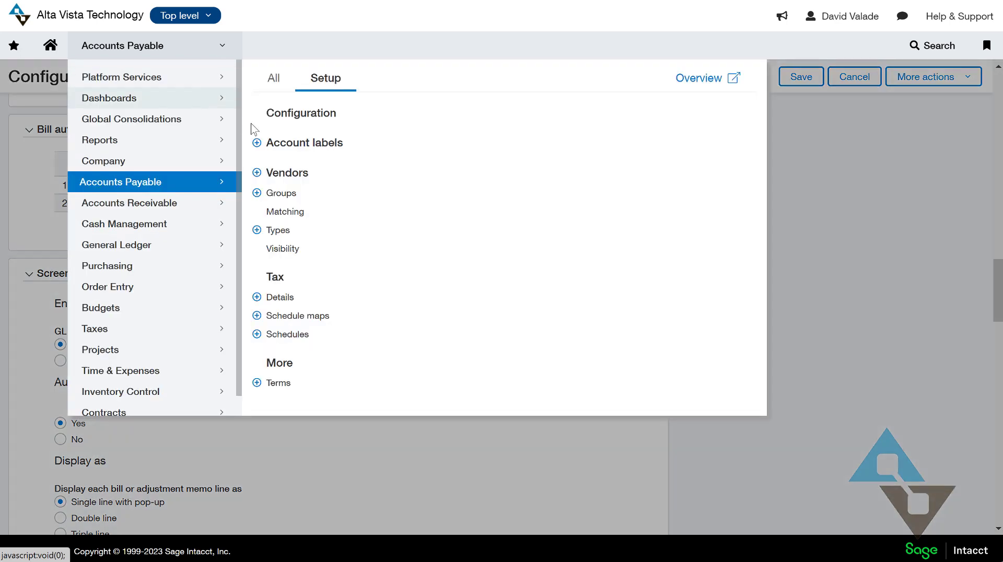
{"action": "left_click", "coordinate": [275, 88]}
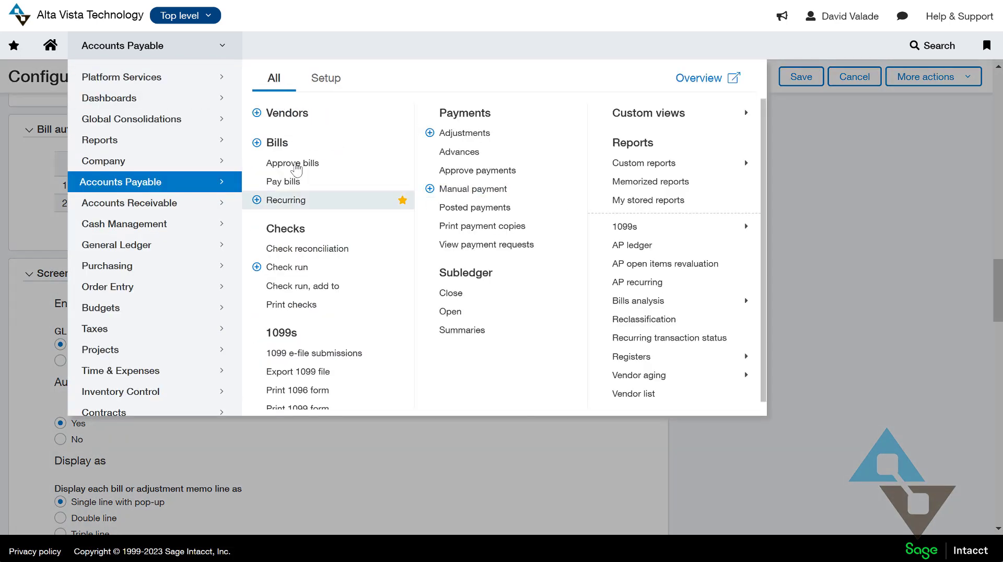